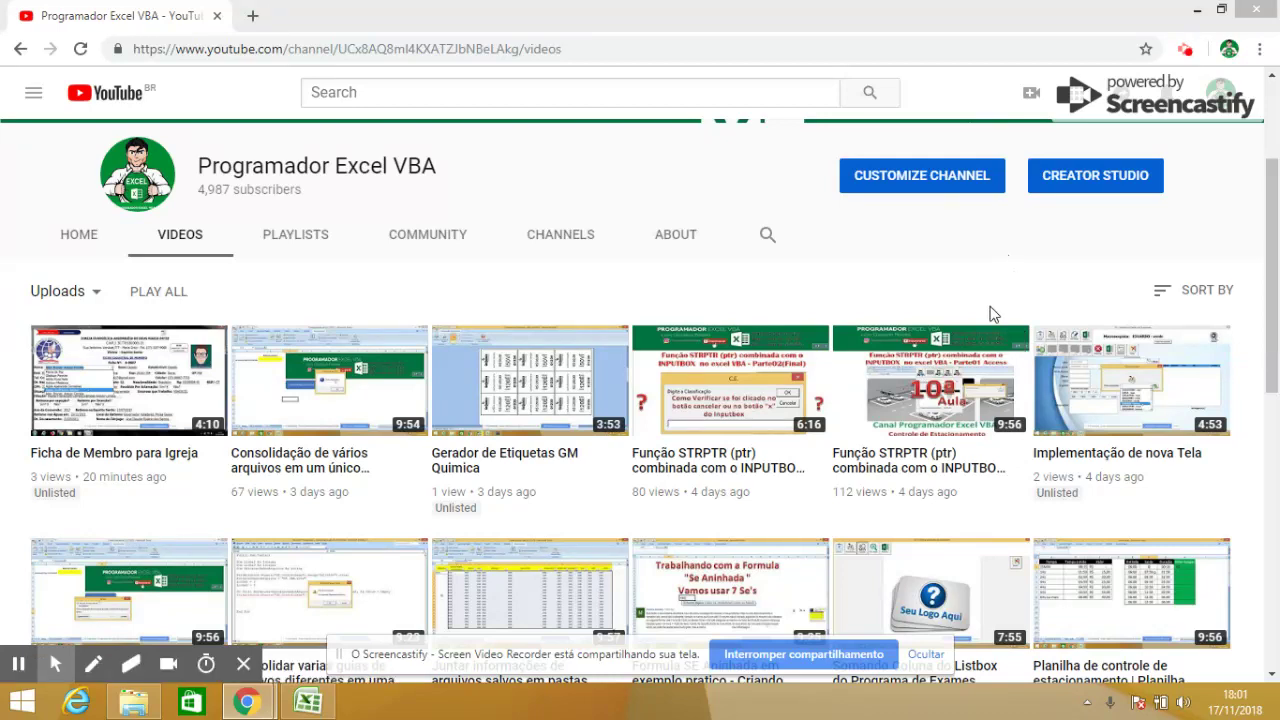
# Step: Minimize Chrome's YouTube channel Videos page to reveal the Excel member workbook
pyautogui.scroll(2, 990, 314)
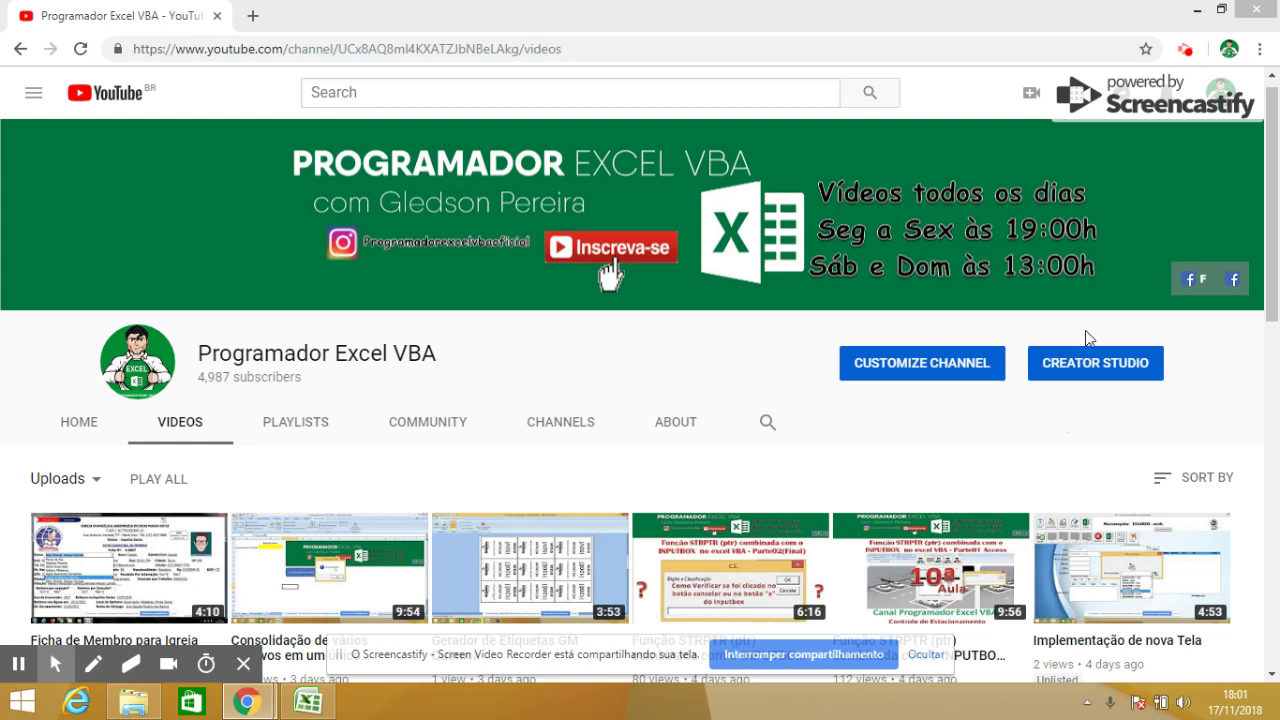
pyautogui.click(1193, 10)
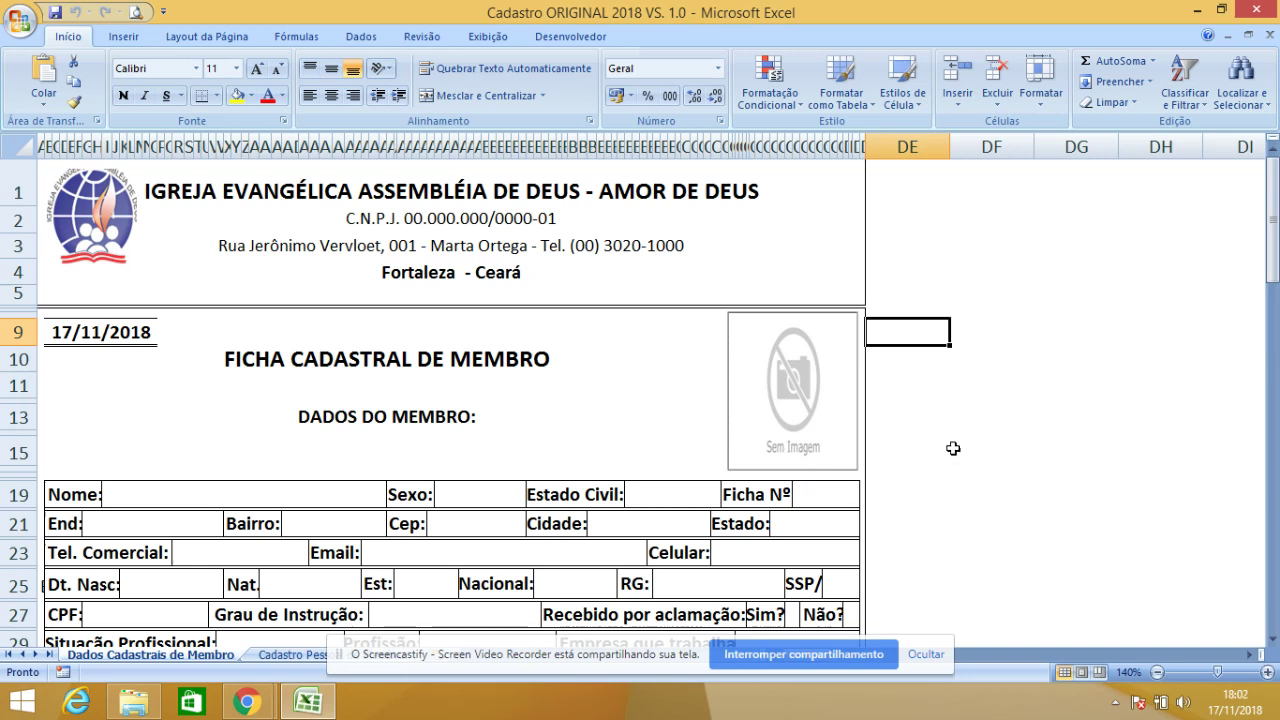
# Step: Switch to the Cadastro Pessoal de Membro sheet
pyautogui.scroll(-3, 952, 448)
pyautogui.scroll(-1, 952, 450)
pyautogui.scroll(-2, 952, 452)
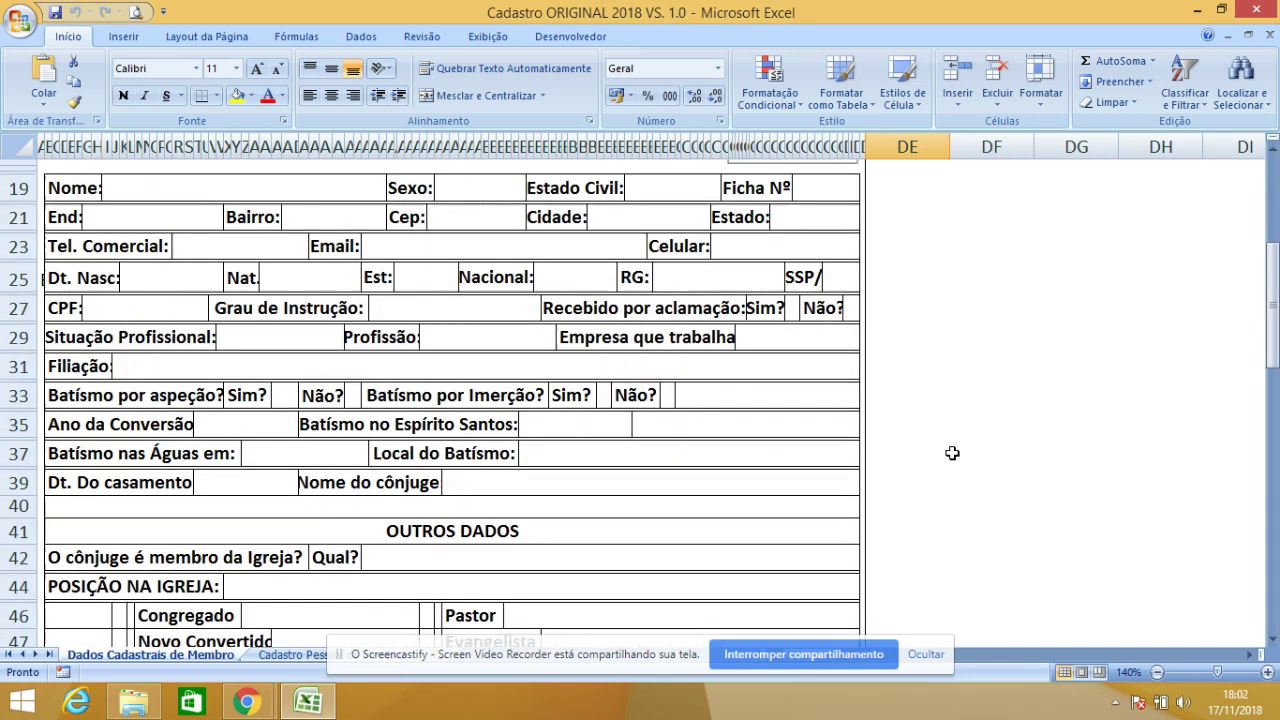
pyautogui.scroll(2, 952, 454)
pyautogui.scroll(1, 952, 454)
pyautogui.scroll(1, 952, 454)
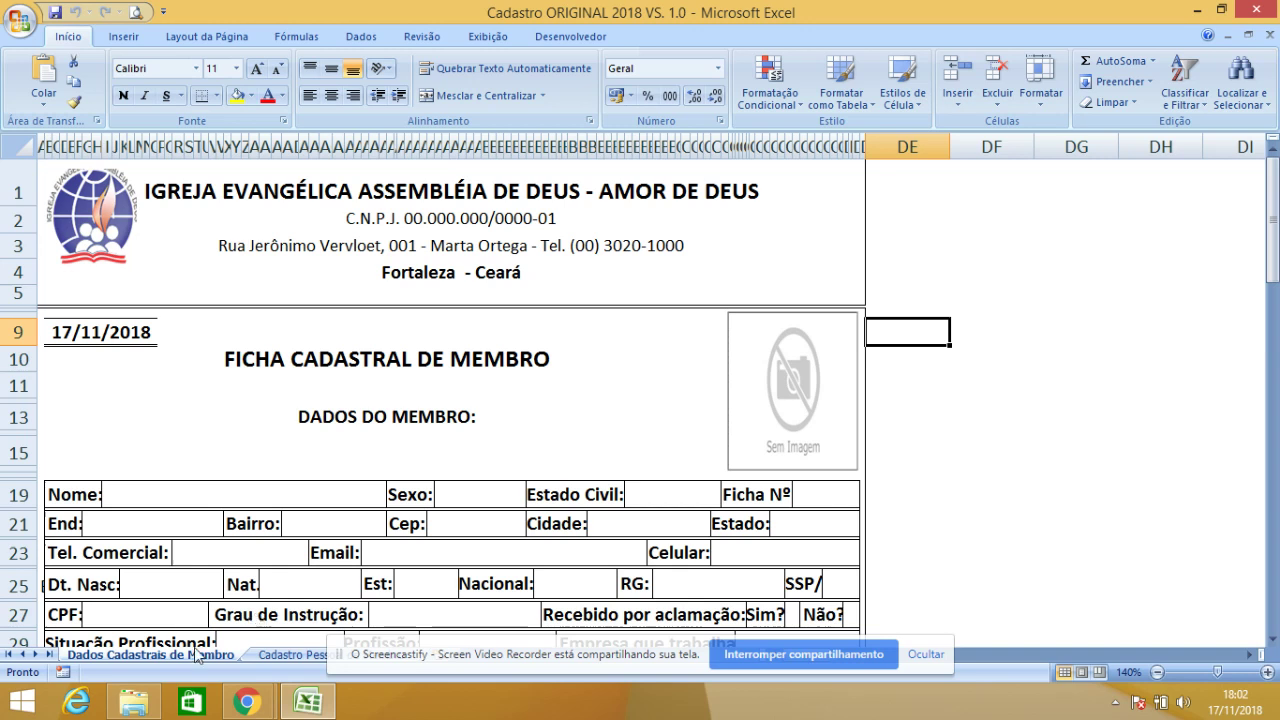
pyautogui.click(296, 655)
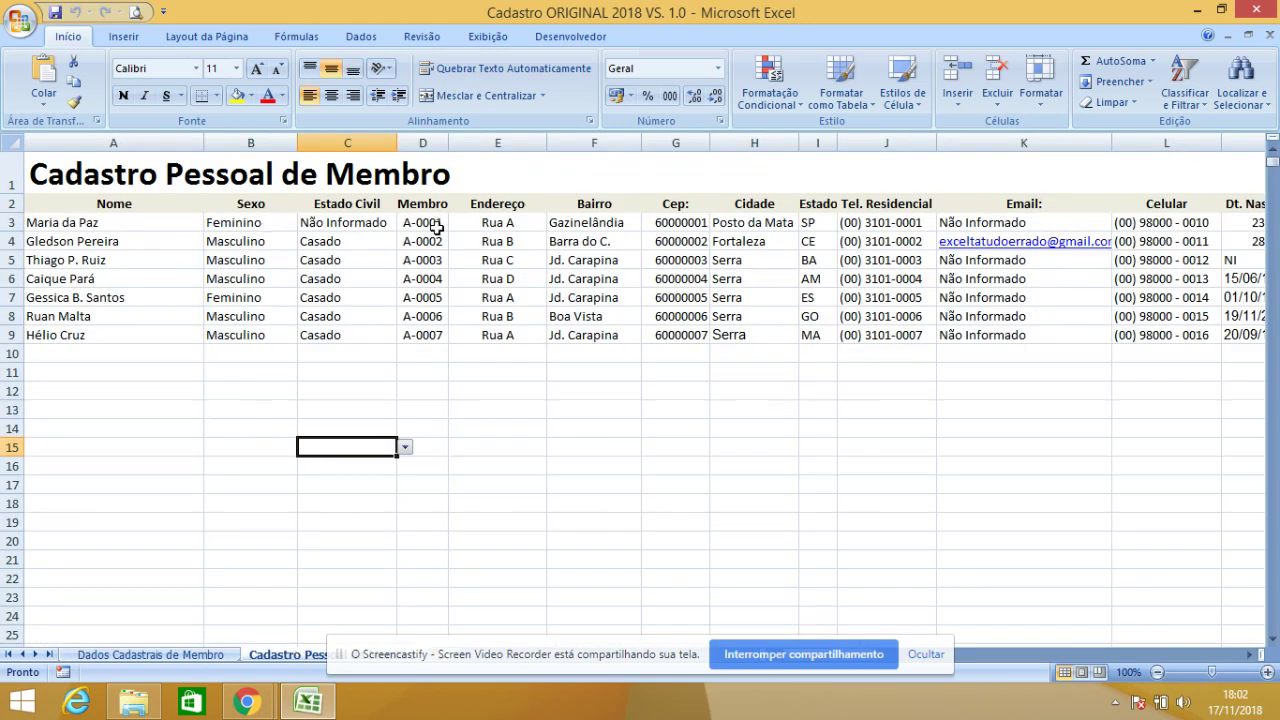
# Step: Select the row 2 headers from Nome across to Caminho Foto Membro in column AK
pyautogui.click(84, 264)
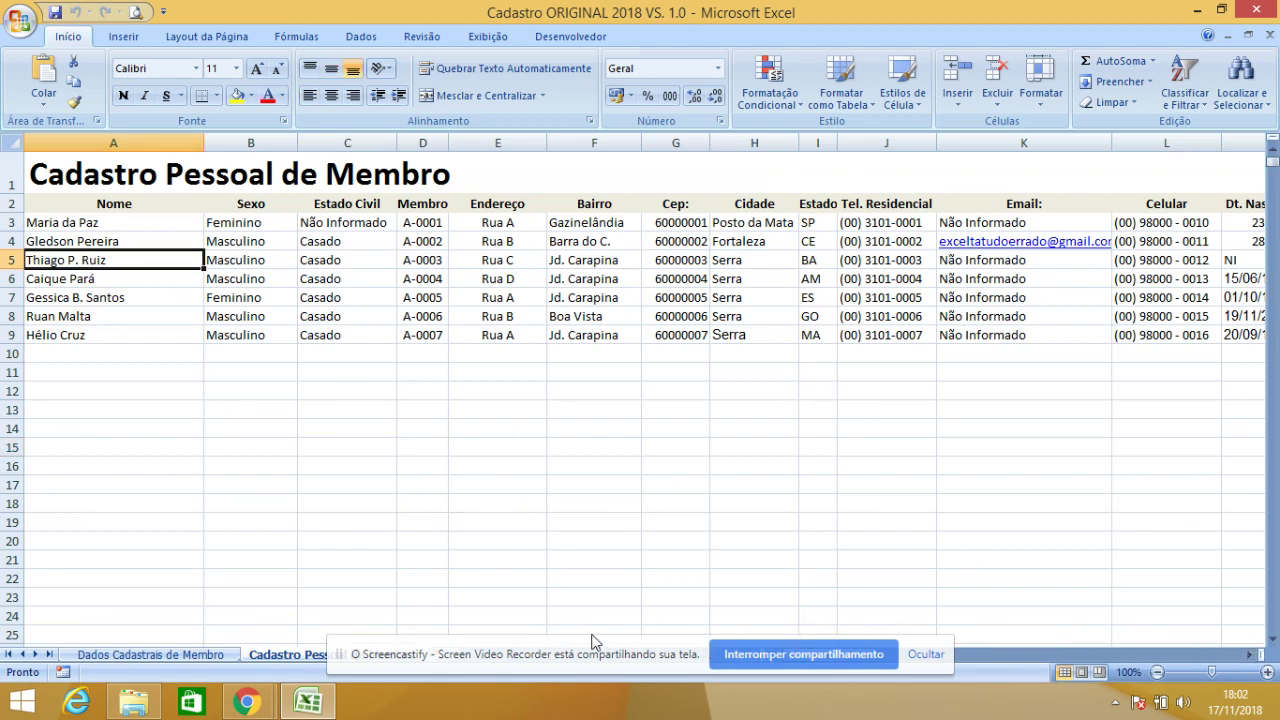
pyautogui.moveTo(579, 645); pyautogui.dragTo(434, 645)
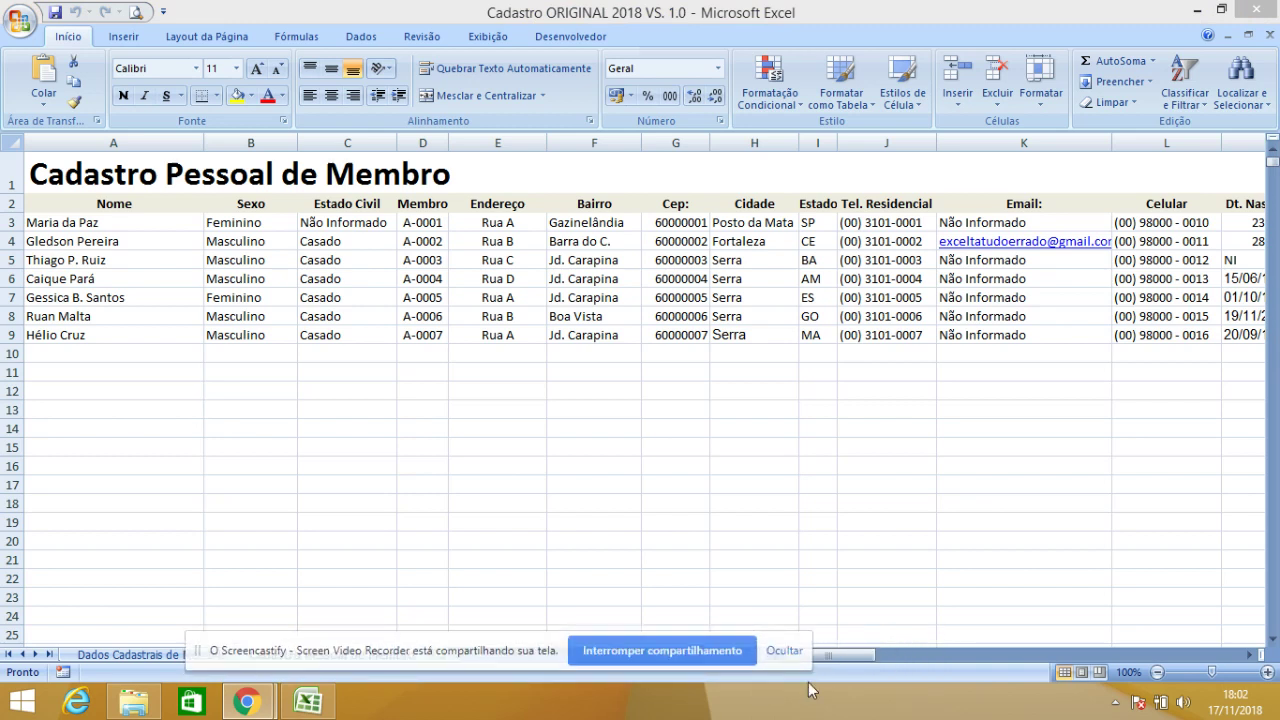
pyautogui.click(864, 668)
pyautogui.click(98, 210)
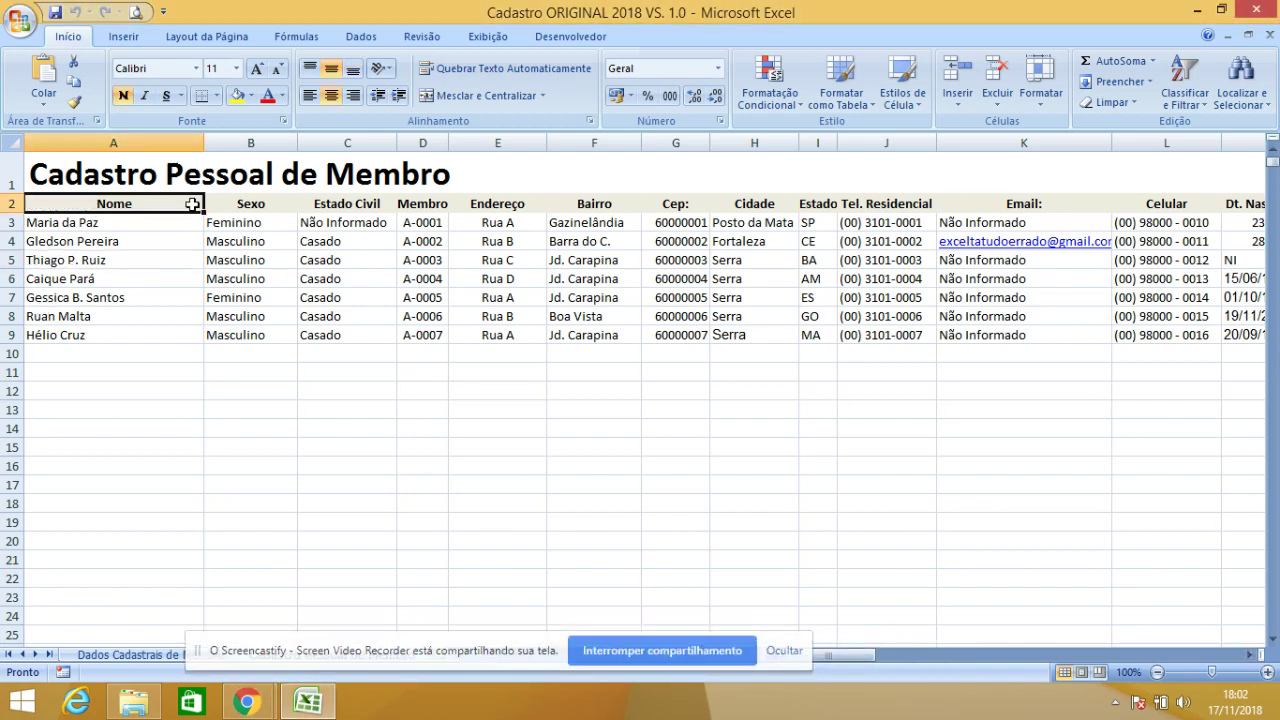
pyautogui.click(212, 202)
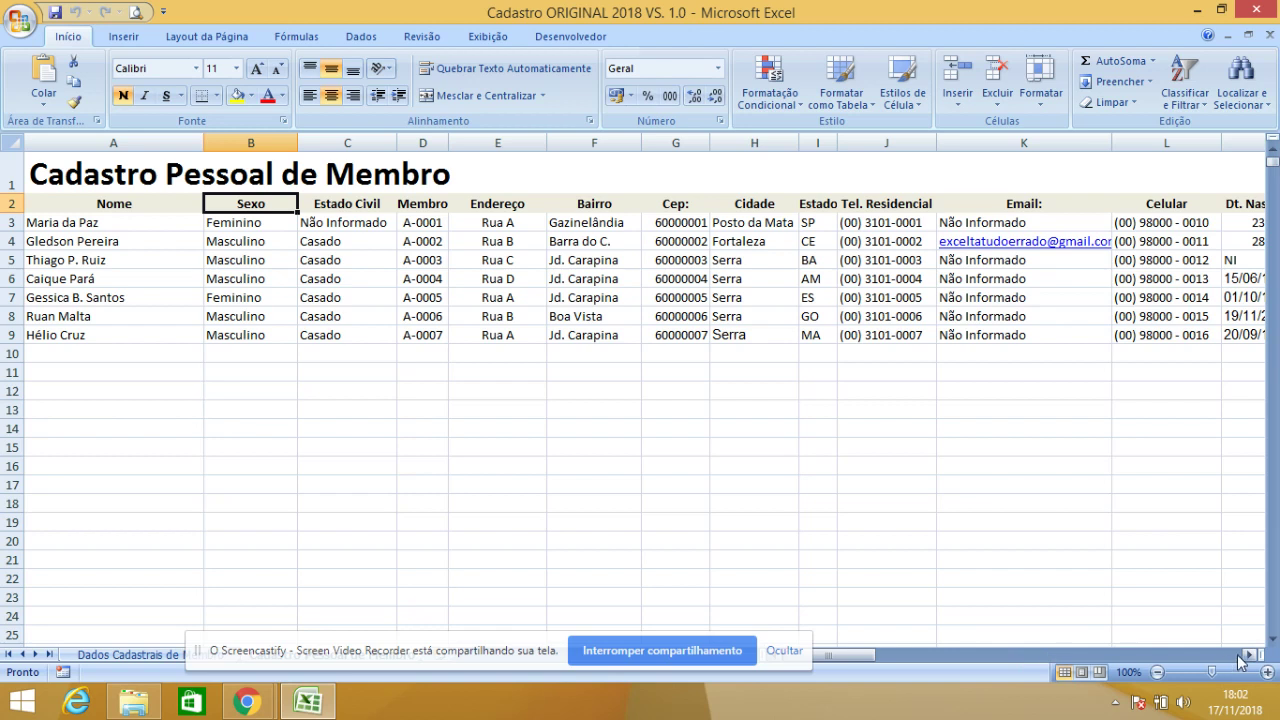
pyautogui.click(122, 204)
pyautogui.moveTo(122, 204)
pyautogui.mouseDown()
pyautogui.moveTo(1276, 213)
pyautogui.moveTo(1172, 205)
pyautogui.mouseUp()
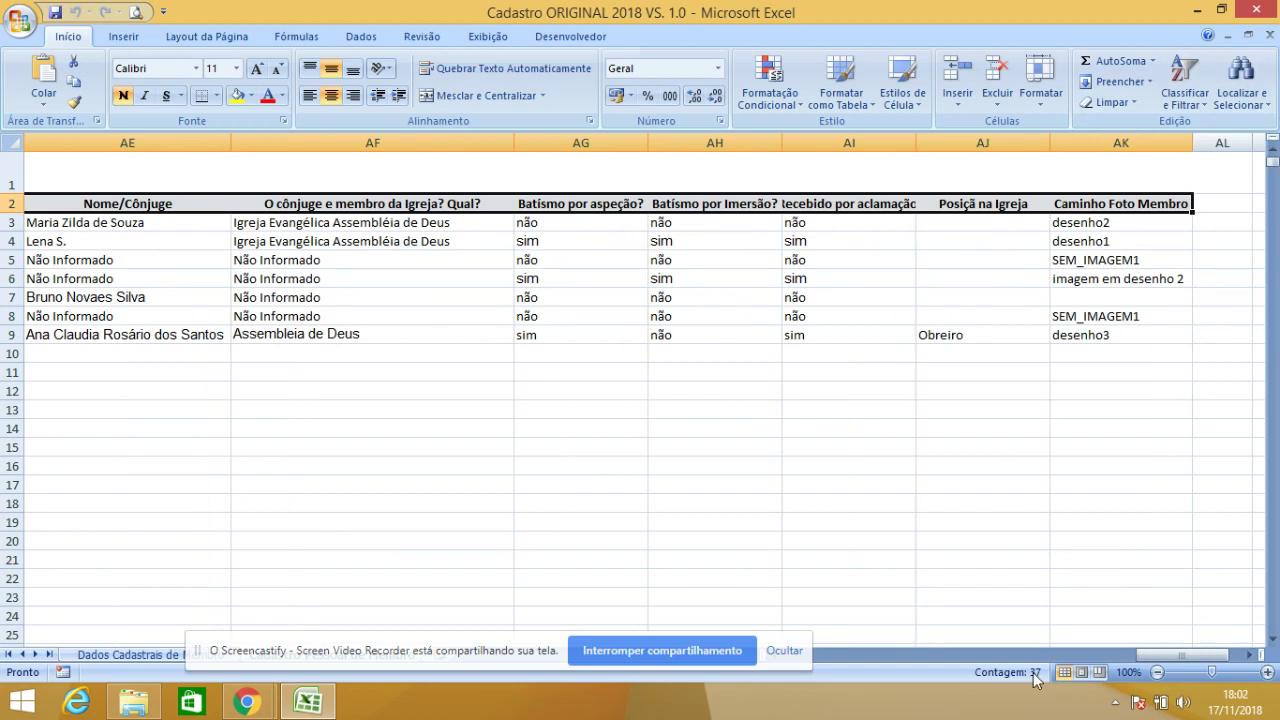
# Step: Check the desenho photo names in column AK, then bring up the Igreja folder in File Explorer
pyautogui.click(1104, 204)
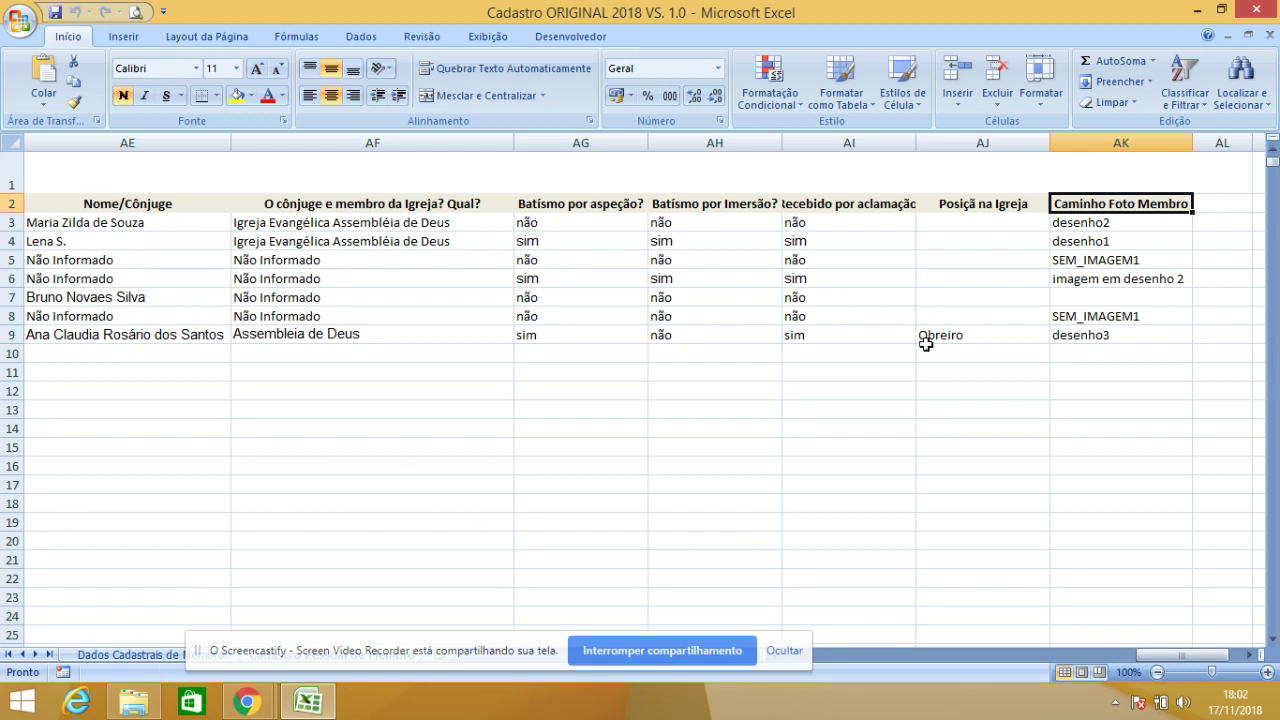
pyautogui.click(1080, 352)
pyautogui.click(1080, 335)
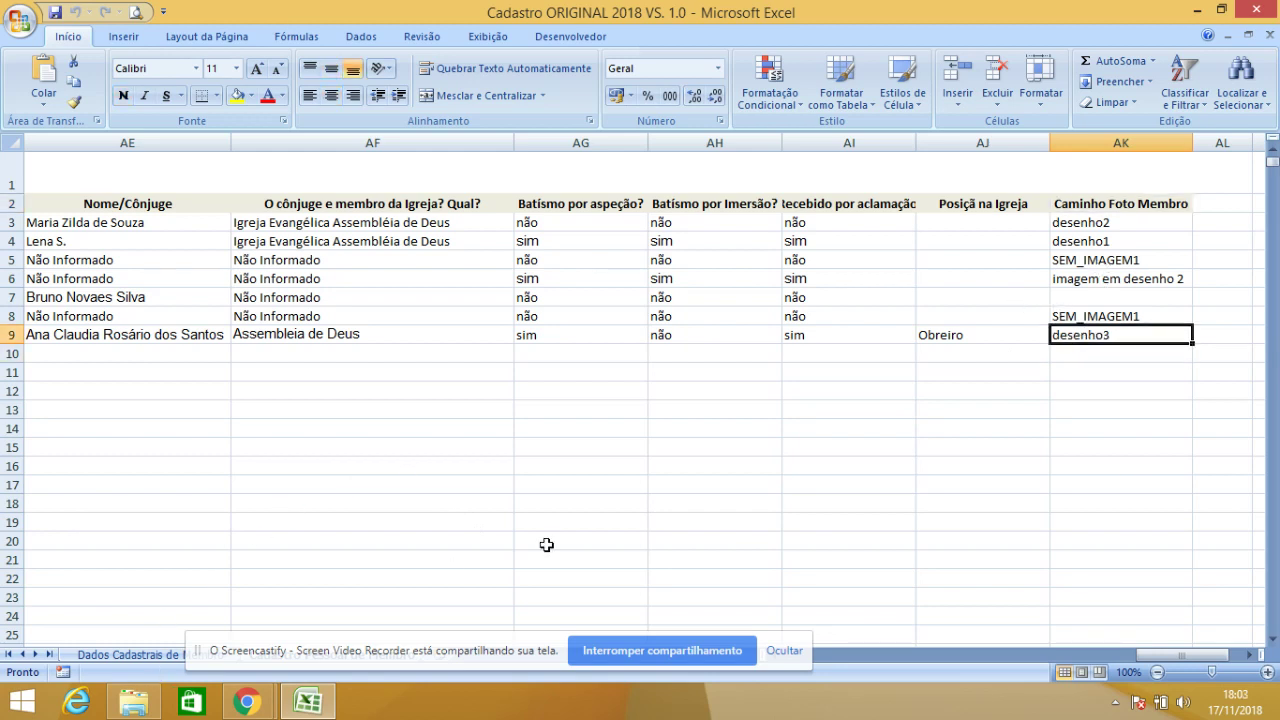
pyautogui.click(140, 702)
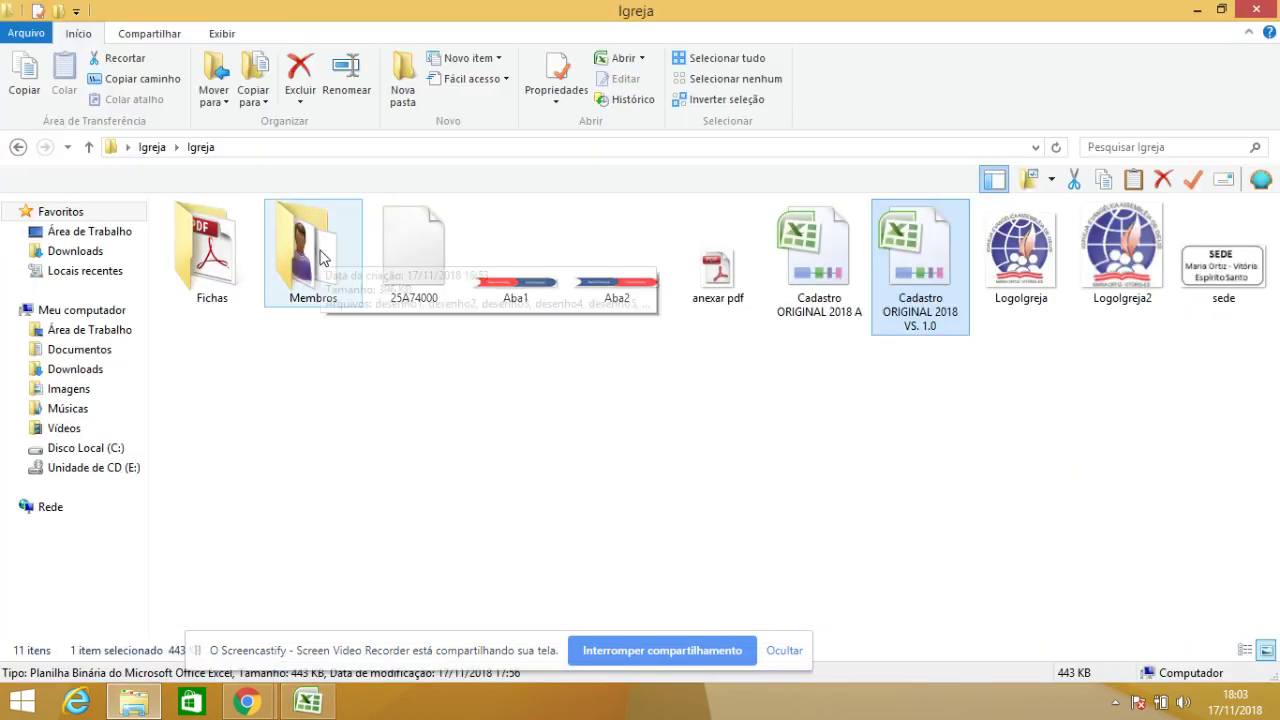
# Step: Browse the desenho member photos in Membros, then open the Fichas folder
pyautogui.click(322, 258)
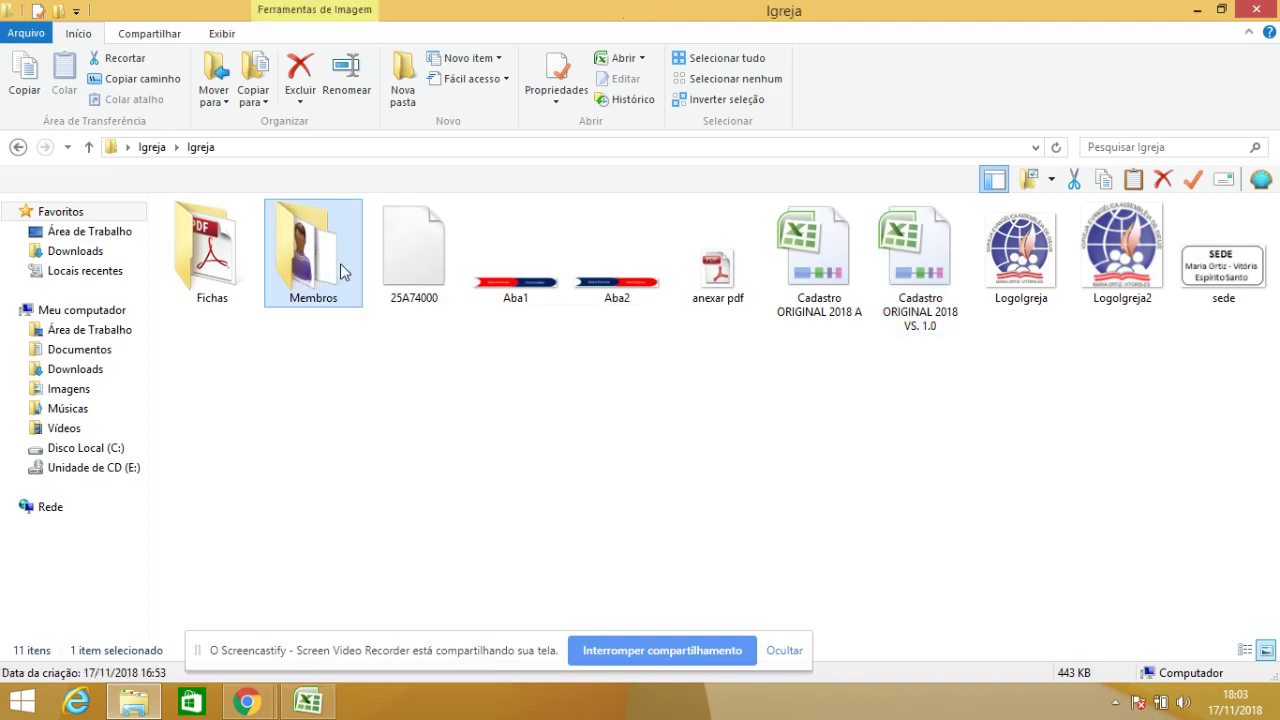
pyautogui.doubleClick(338, 262)
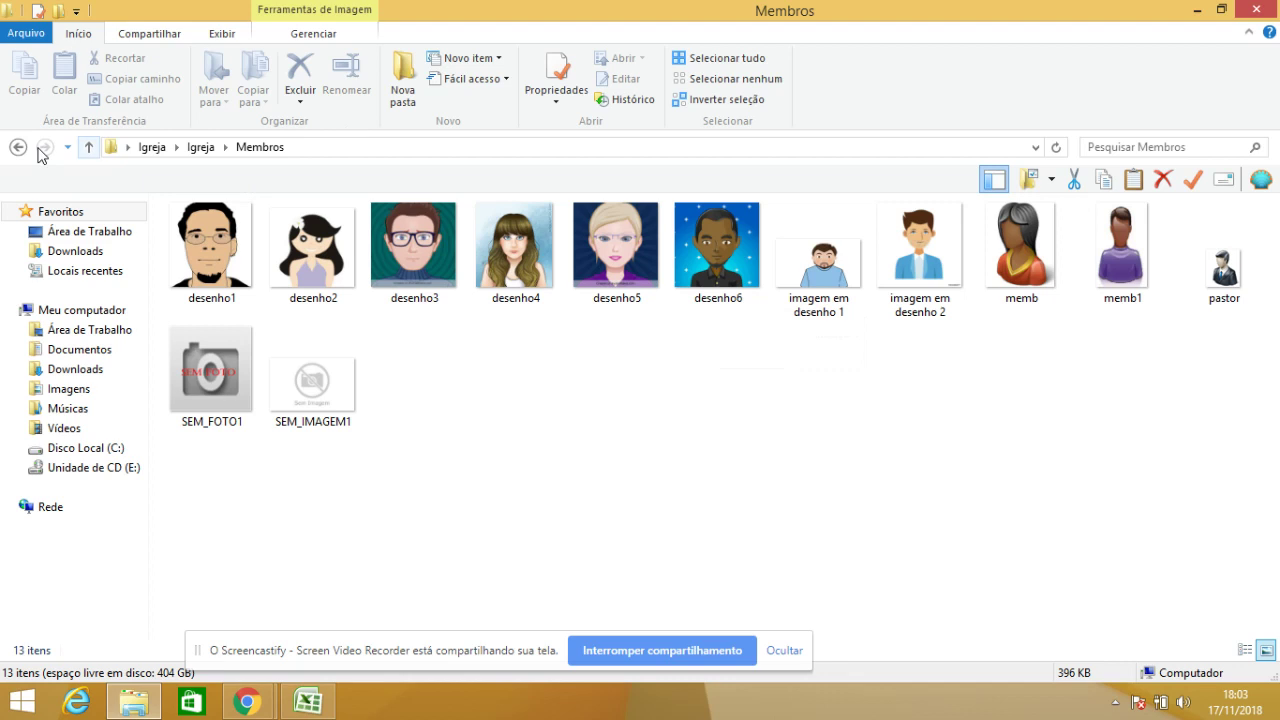
pyautogui.click(89, 147)
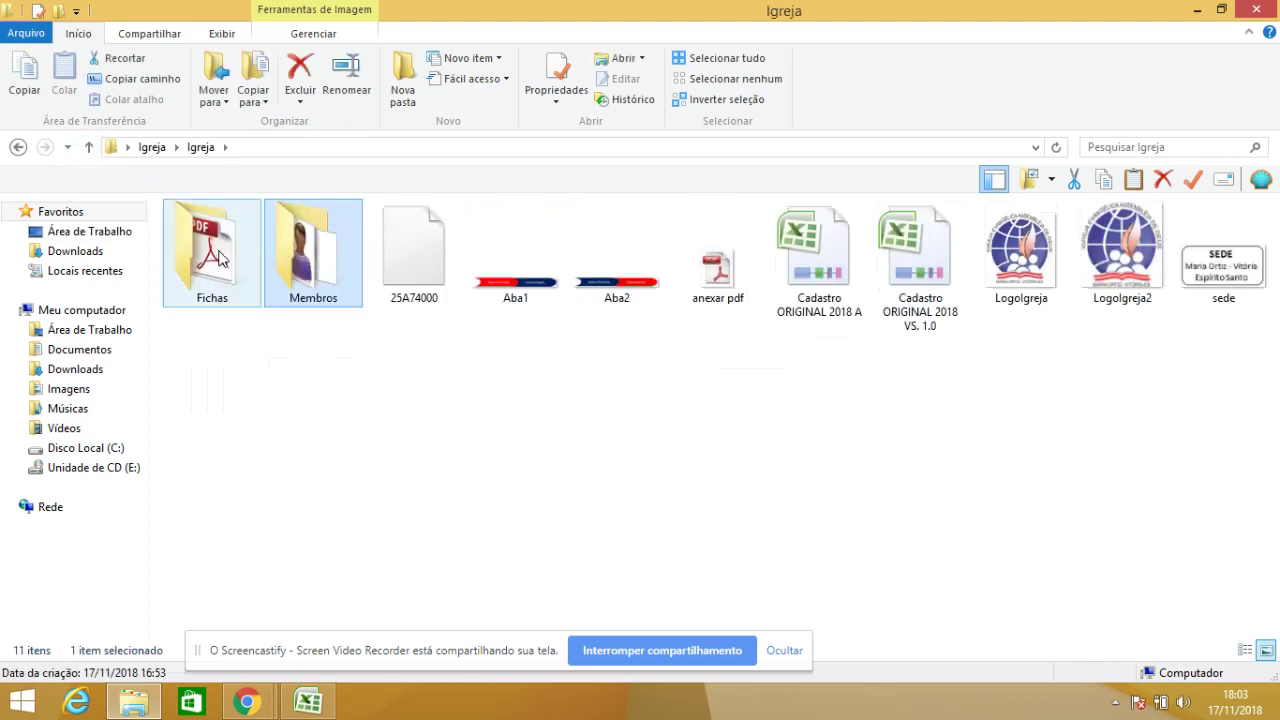
pyautogui.doubleClick(218, 252)
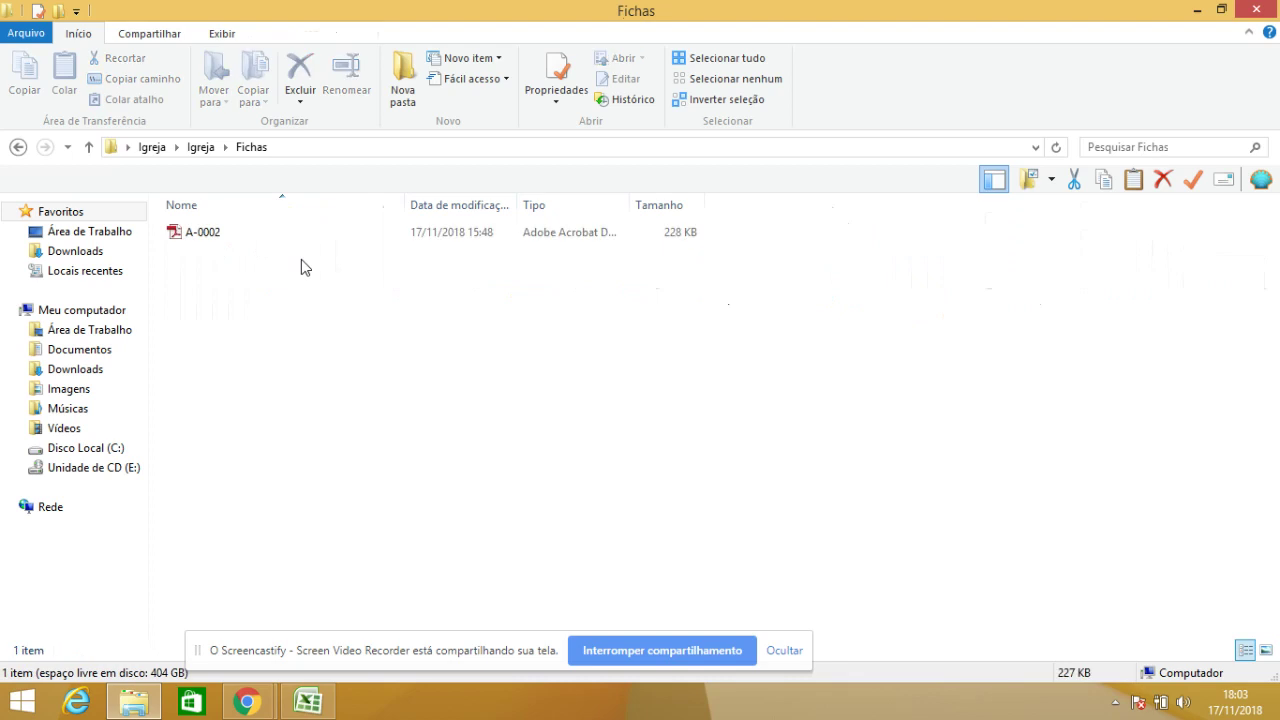
# Step: Open A-0002.pdf, zoom out to 75% to see the whole sheet, then close it
pyautogui.doubleClick(249, 234)
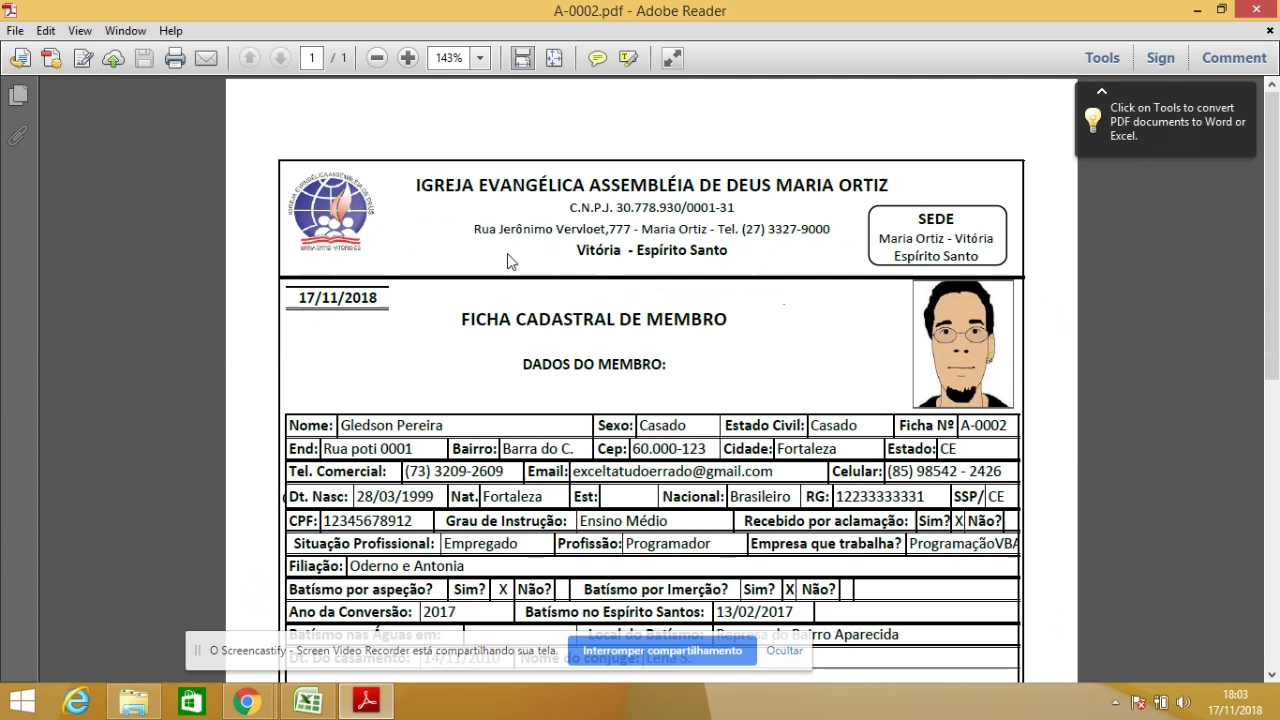
pyautogui.hotkey('ctrl', '-')
pyautogui.hotkey('ctrl', '-')
pyautogui.hotkey('ctrl', '-')
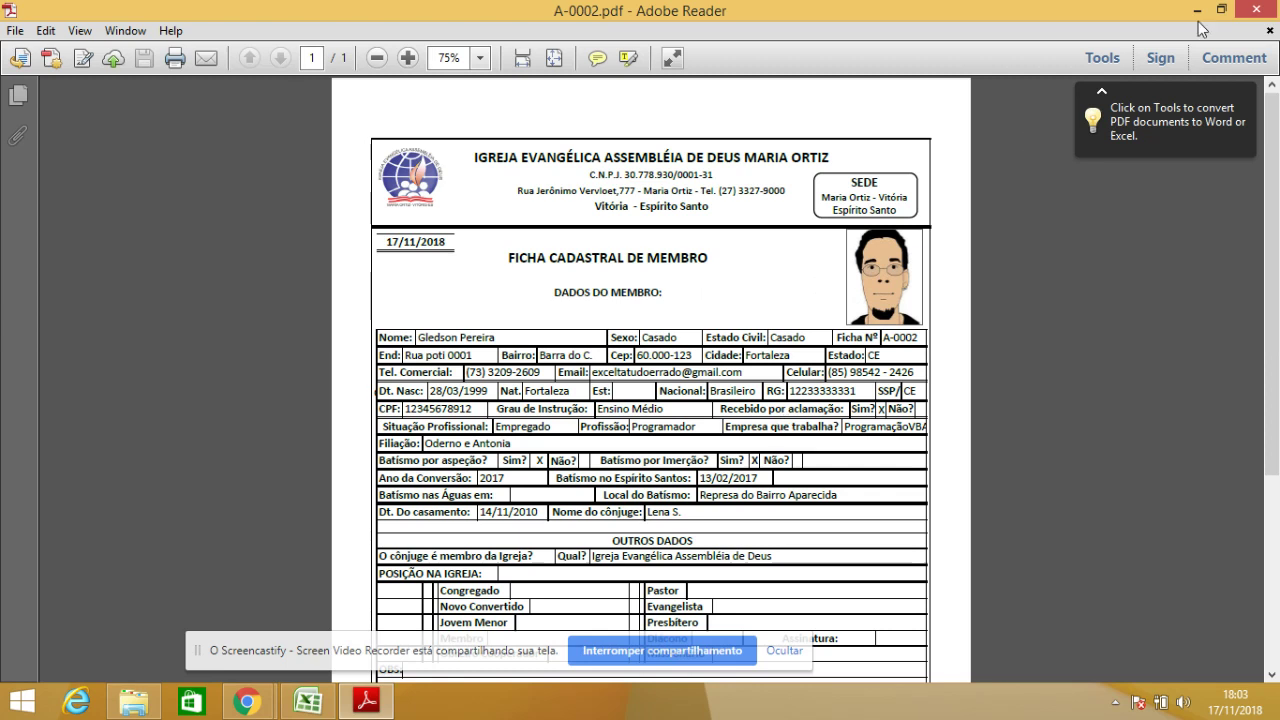
pyautogui.click(1245, 12)
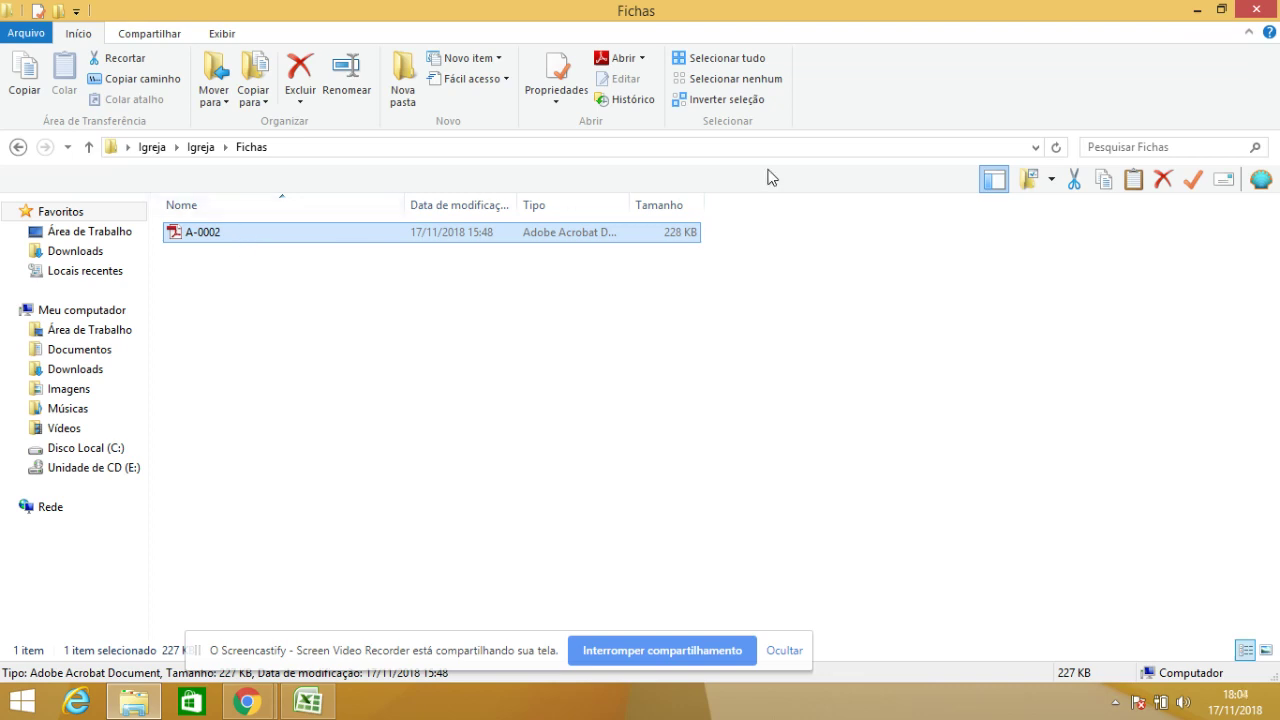
# Step: Go back to the Igreja folder and minimize File Explorer to show the Excel member sheet
pyautogui.click(18, 147)
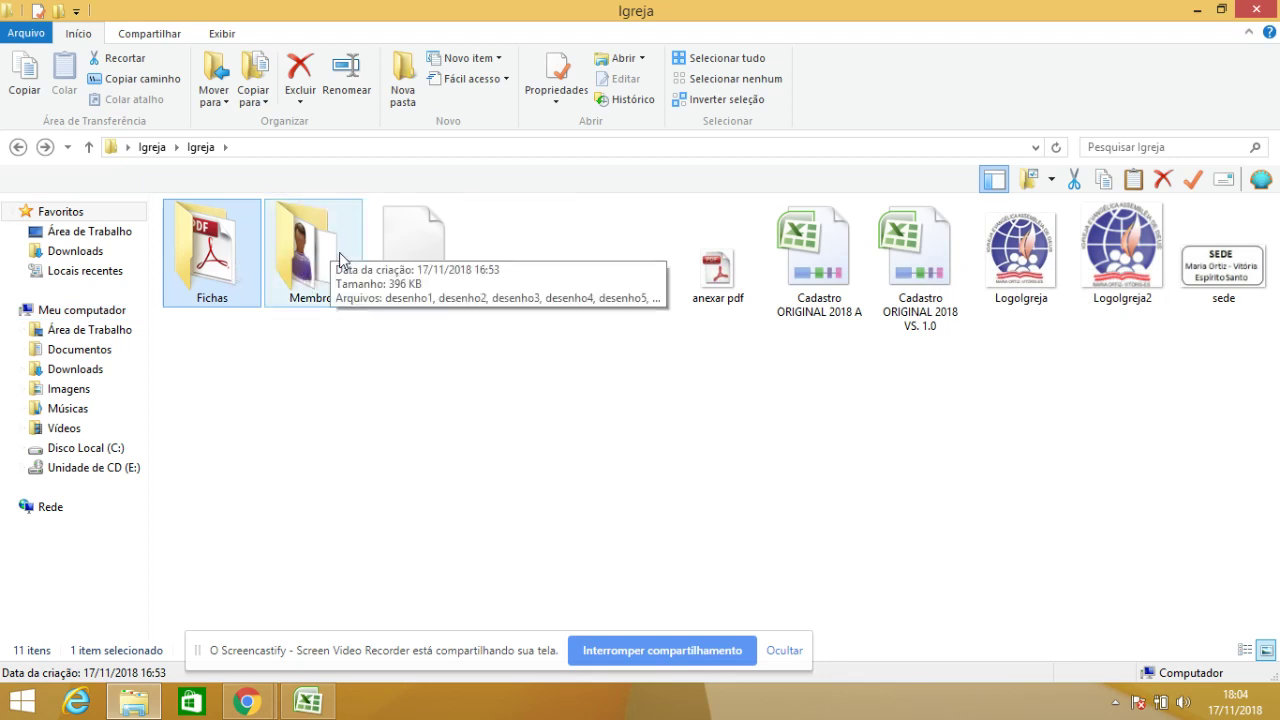
pyautogui.click(1195, 10)
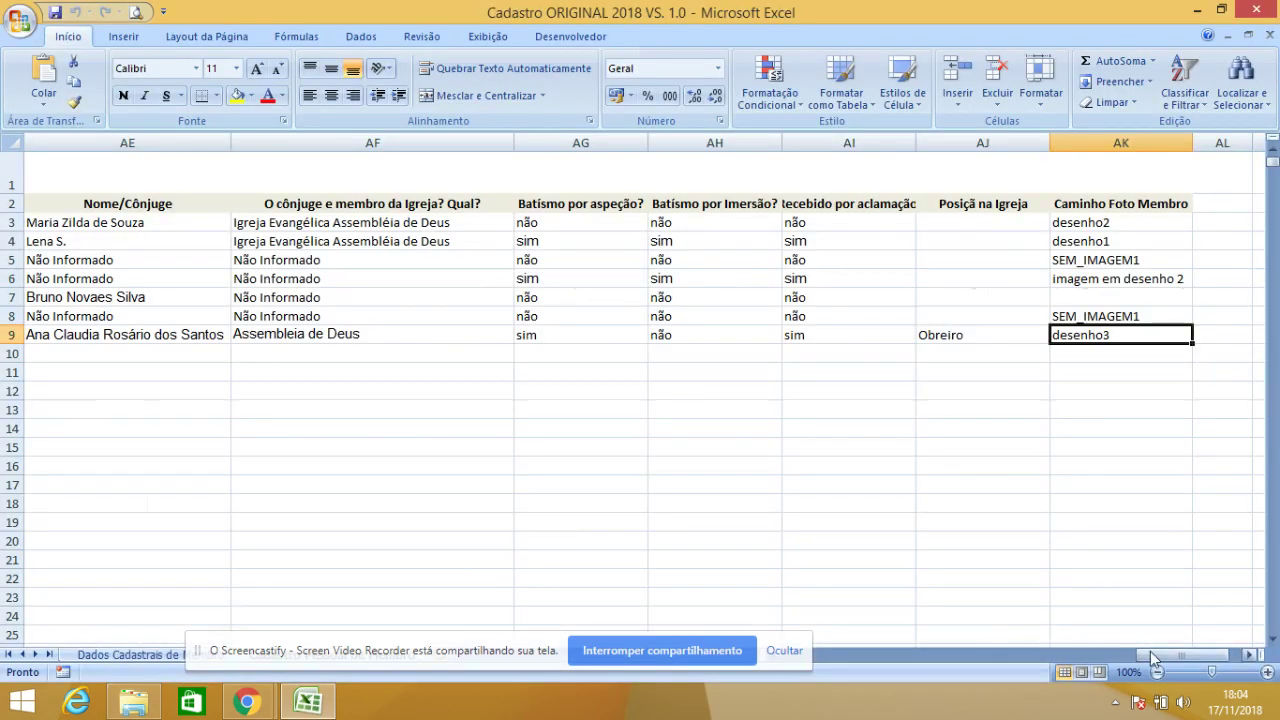
# Step: Launch the FICHA CADASTRAL DE MEMBRO form from the Ficha sheet and check both of its pages
pyautogui.moveTo(1151, 656); pyautogui.dragTo(727, 634)
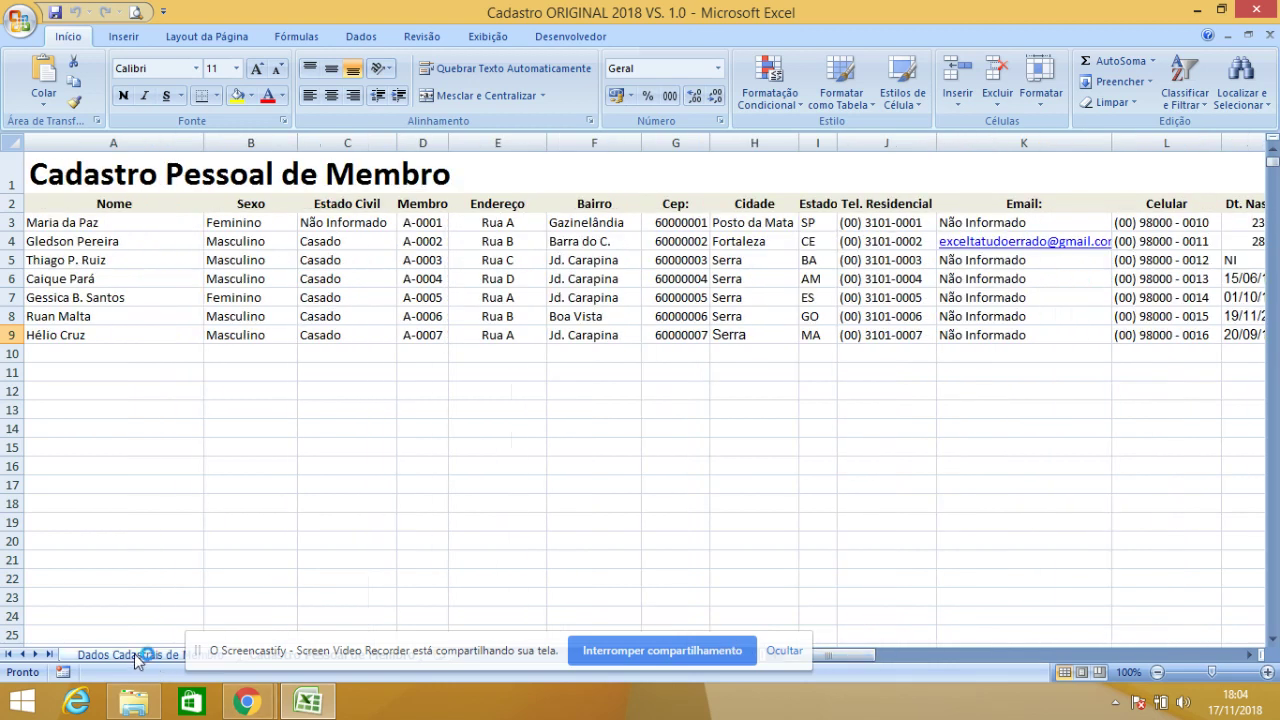
pyautogui.hotkey('ctrl', 'pagedown')
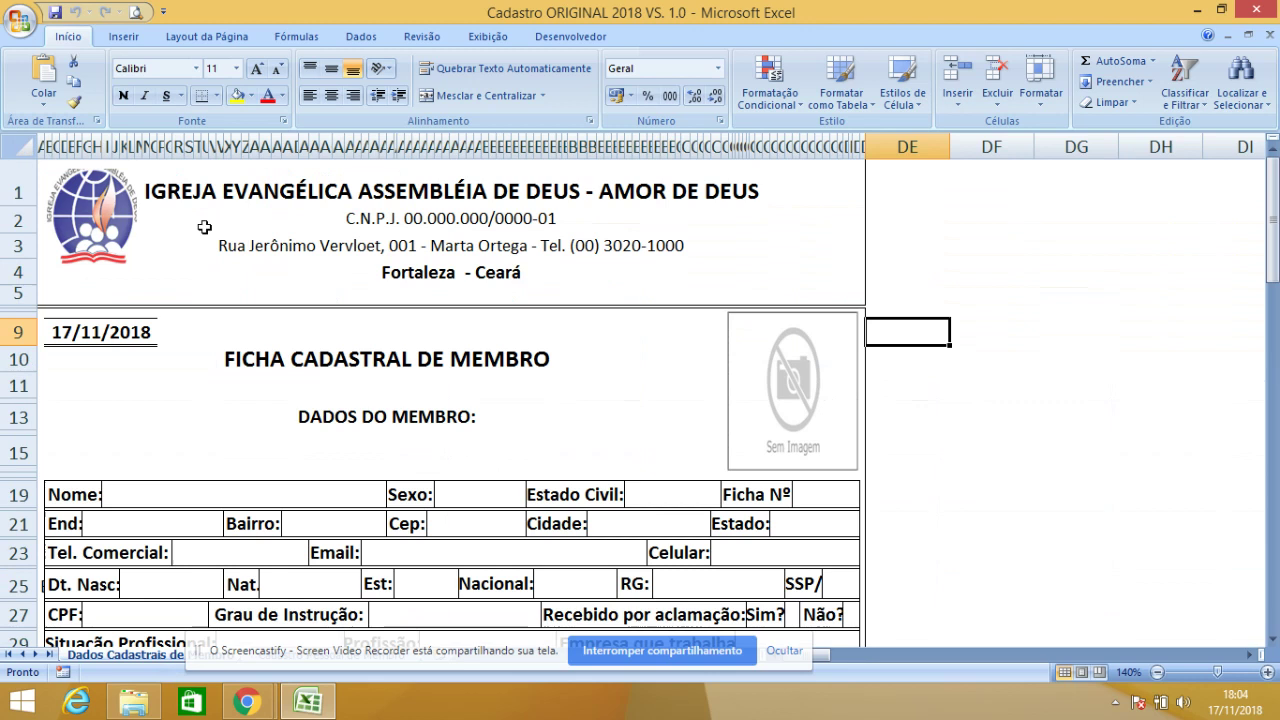
pyautogui.click(104, 208)
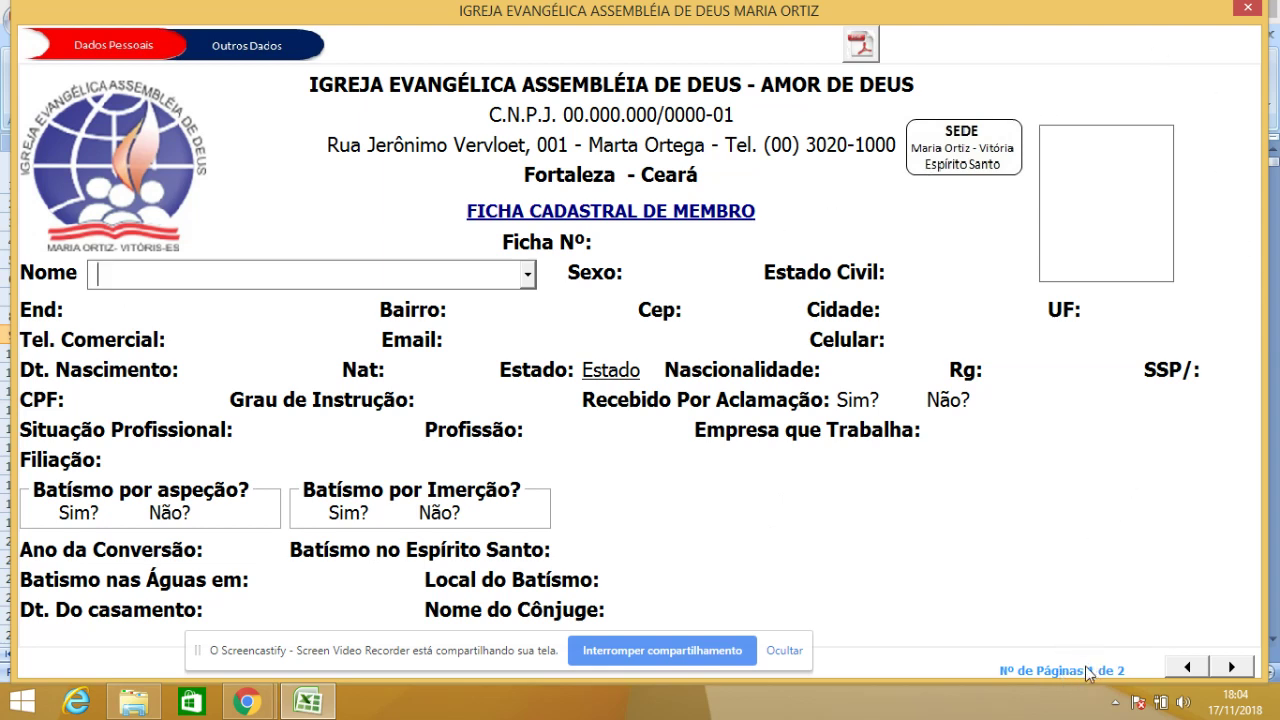
pyautogui.click(1234, 668)
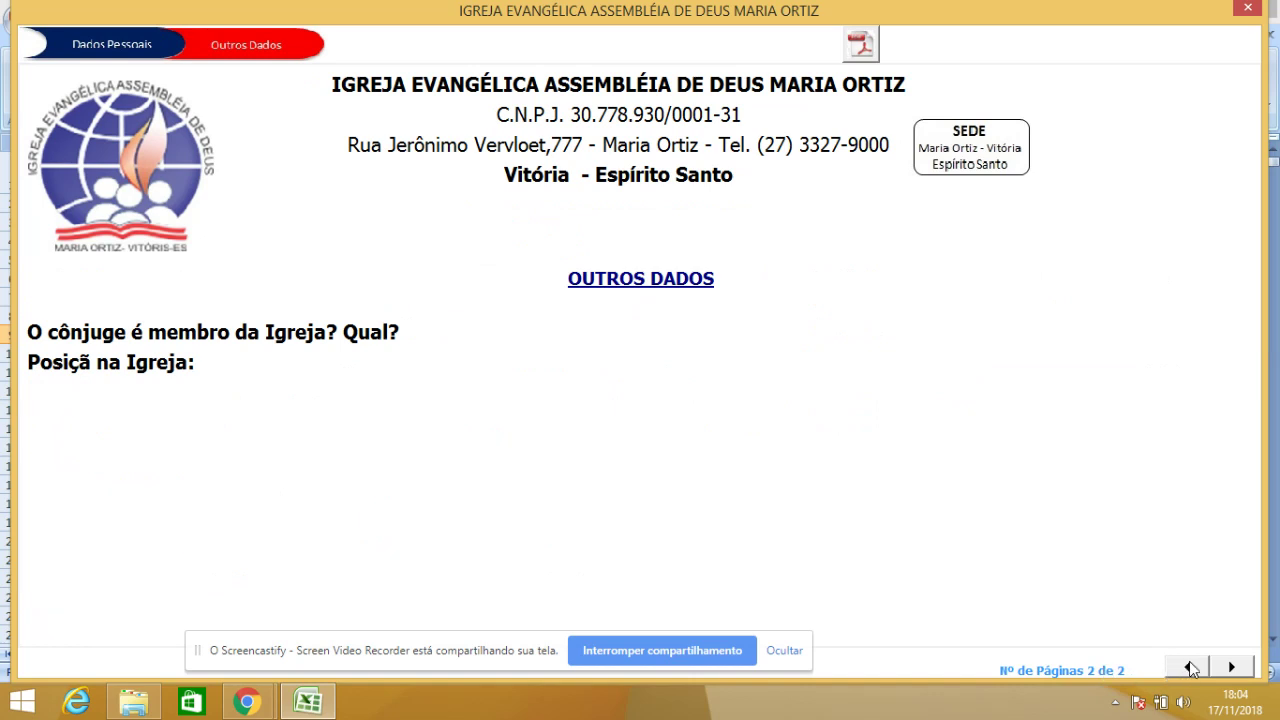
pyautogui.click(1190, 668)
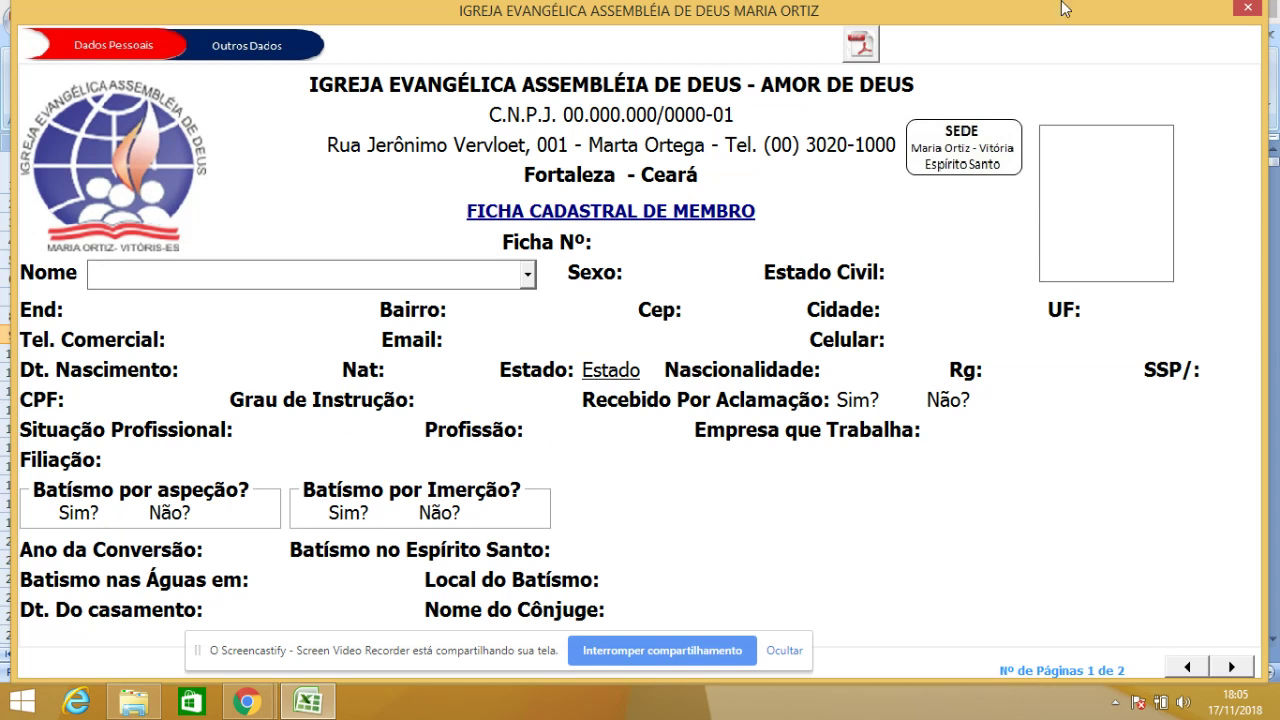
# Step: Switch to the Dados Cadastrais de Membro sheet and drag the blank member form to the right
pyautogui.moveTo(1045, 8); pyautogui.dragTo(1028, 452)
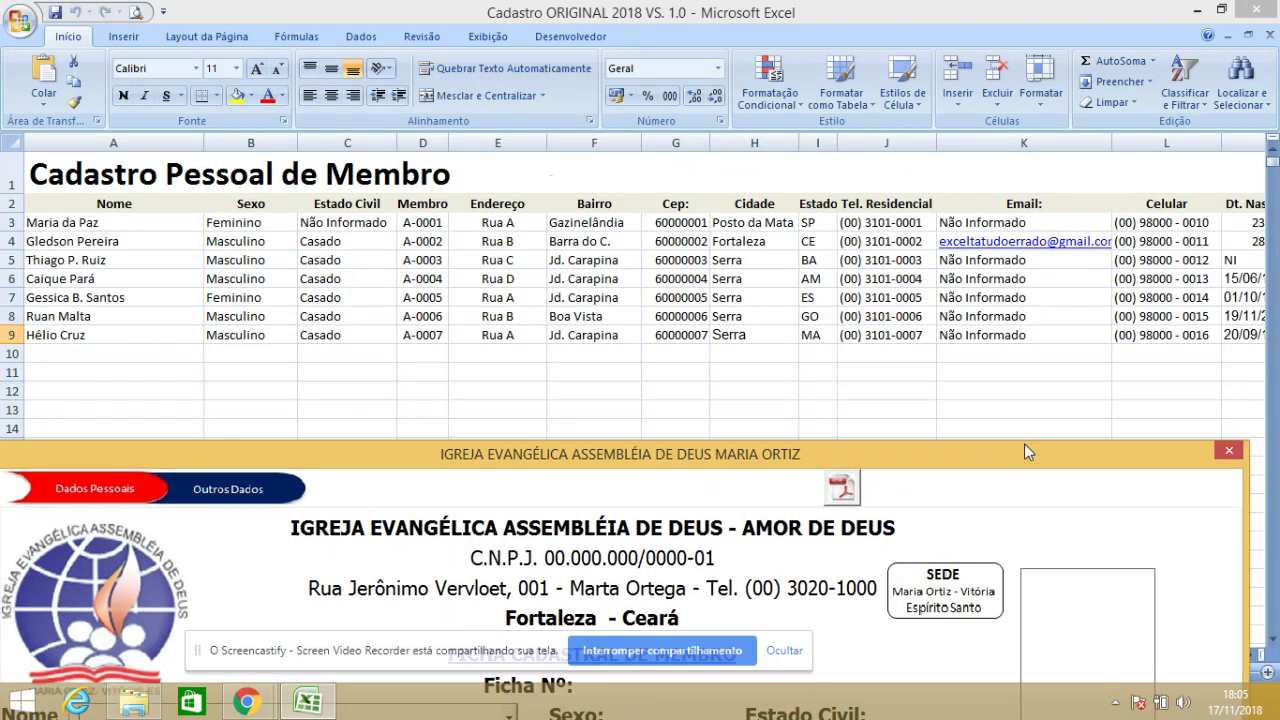
pyautogui.moveTo(502, 454); pyautogui.dragTo(852, 302)
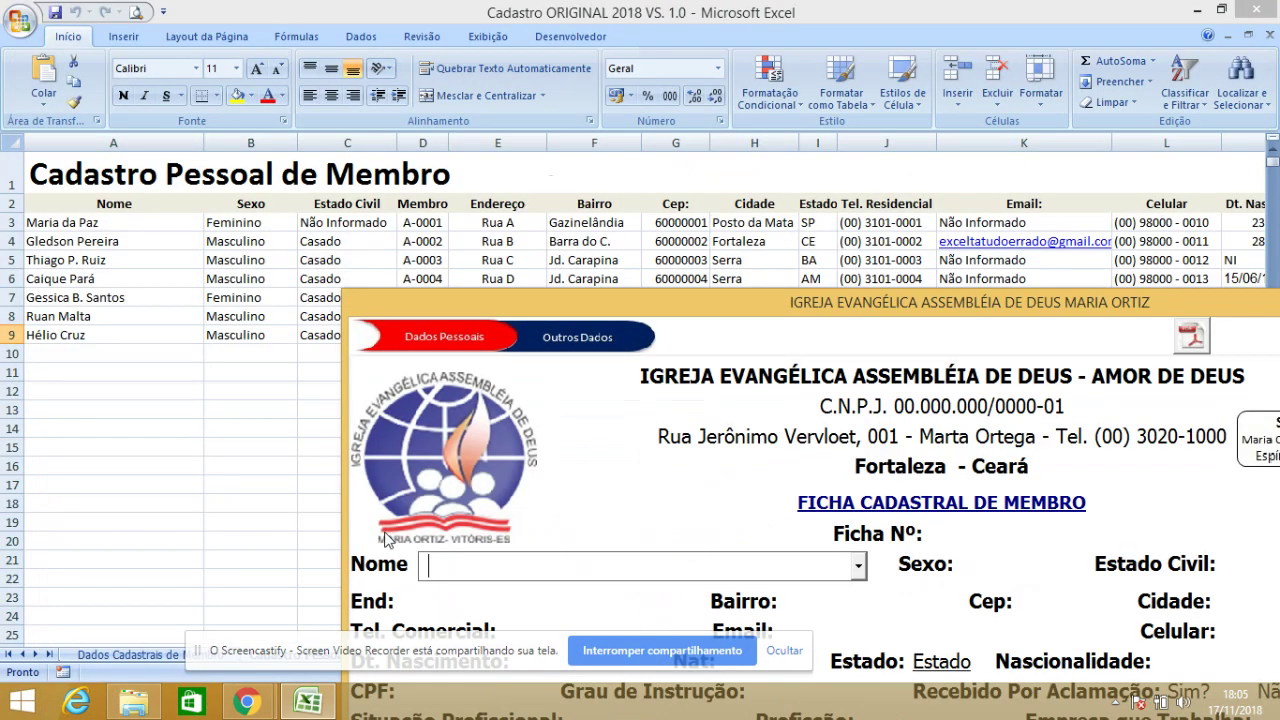
pyautogui.click(160, 655)
pyautogui.click(160, 651)
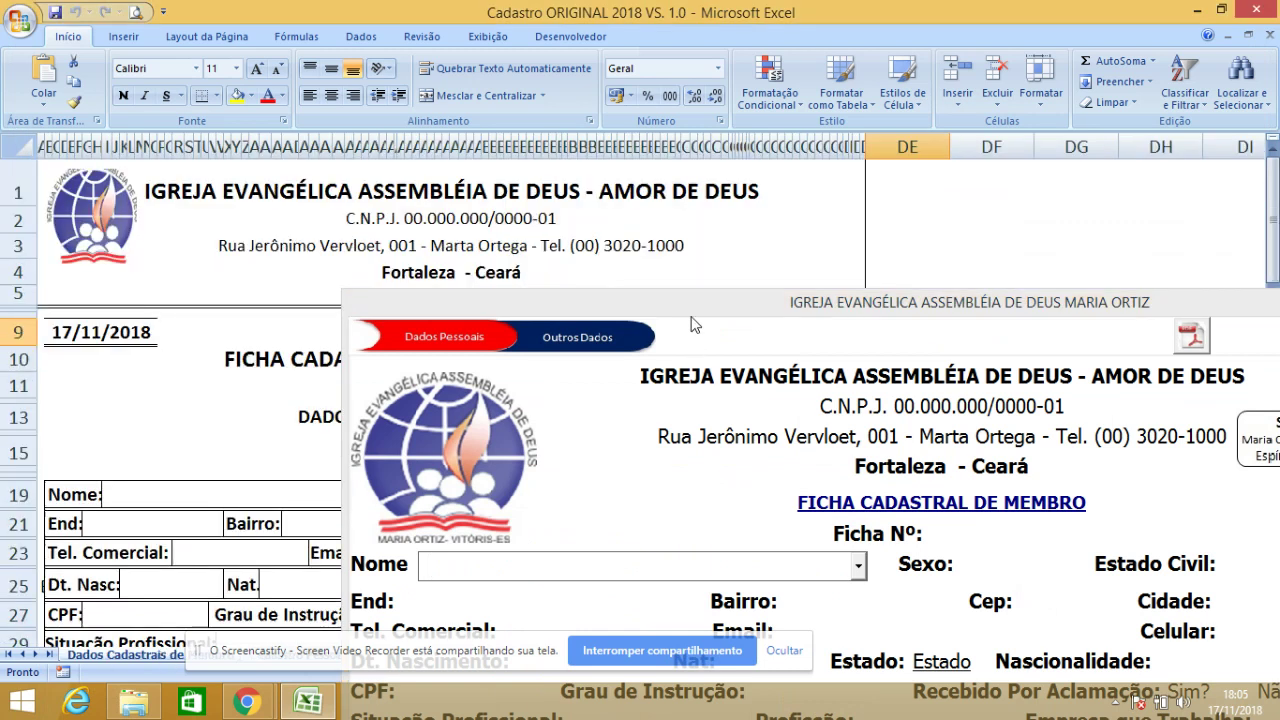
pyautogui.click(518, 310)
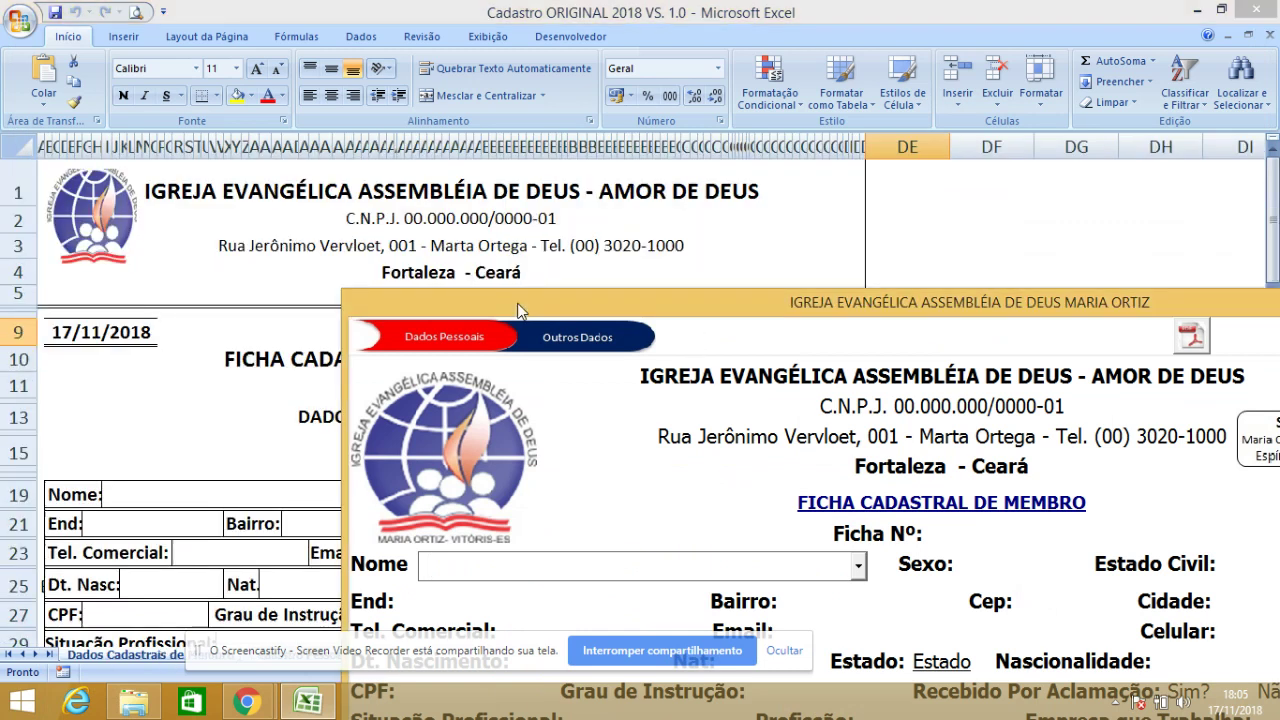
pyautogui.moveTo(518, 310); pyautogui.dragTo(893, 55)
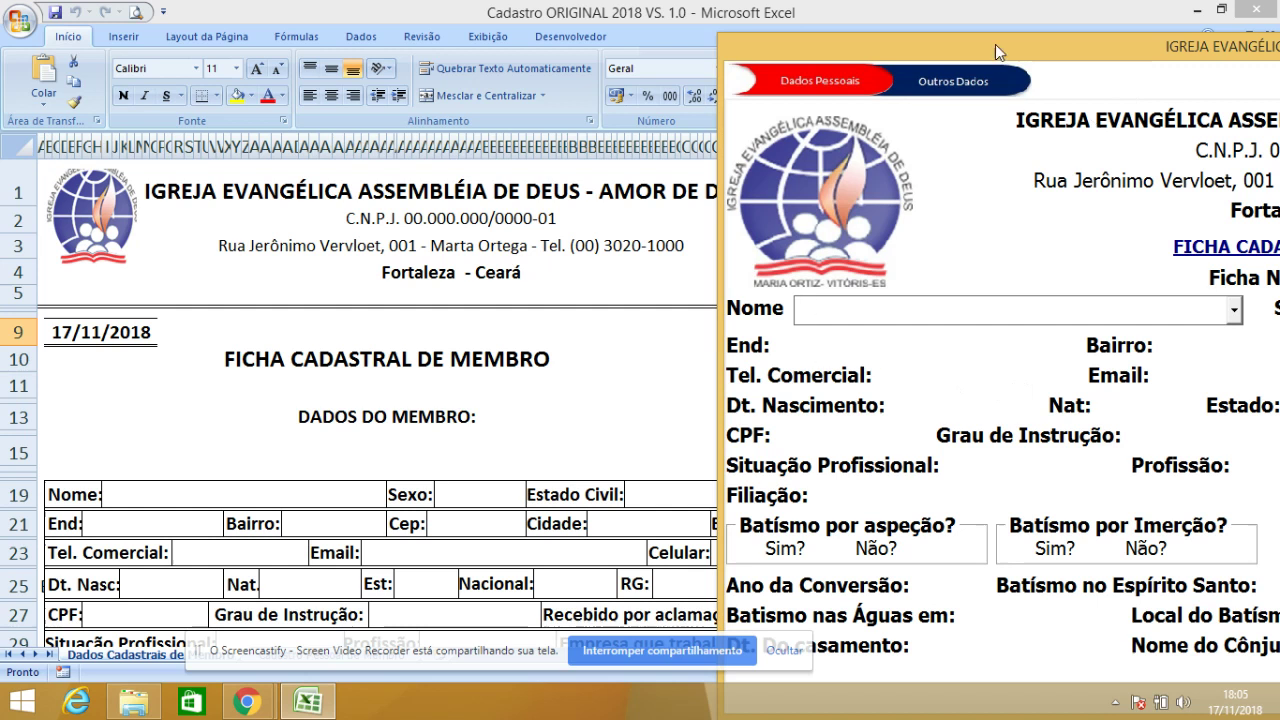
pyautogui.moveTo(990, 54); pyautogui.dragTo(272, 18)
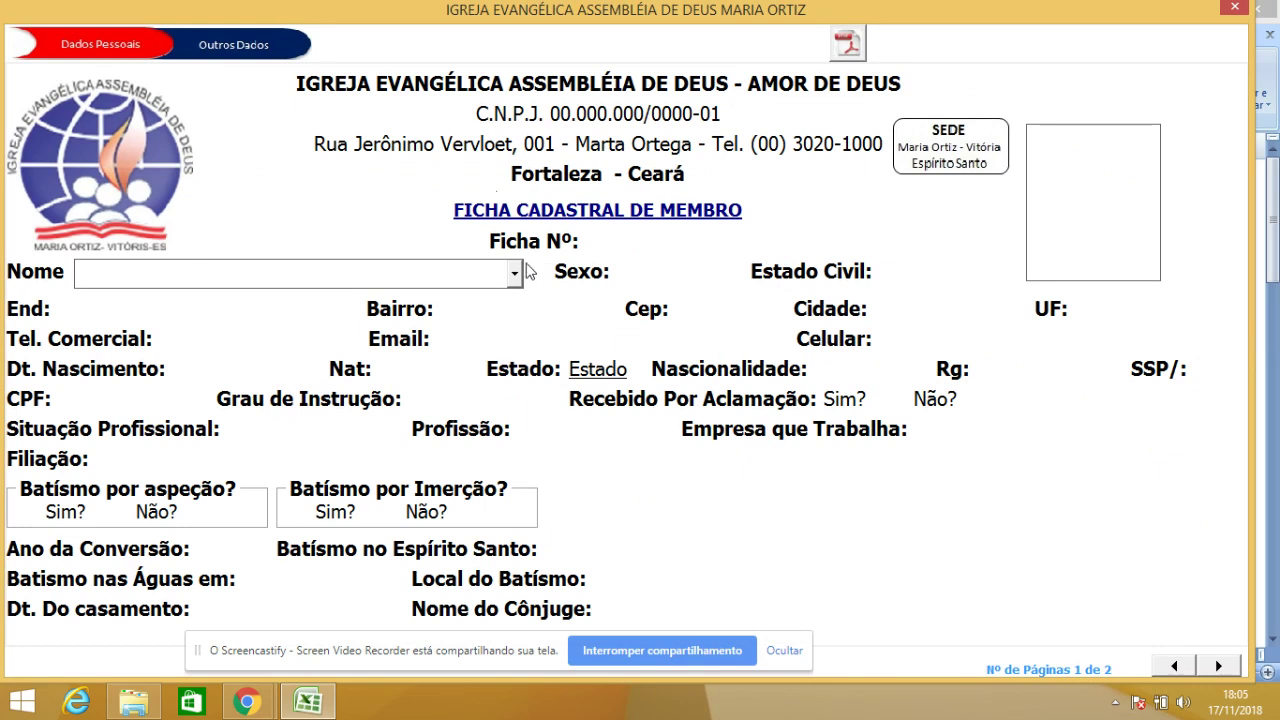
pyautogui.moveTo(707, 12)
pyautogui.mouseDown()
pyautogui.moveTo(1027, 38)
pyautogui.moveTo(1145, 33)
pyautogui.mouseUp()
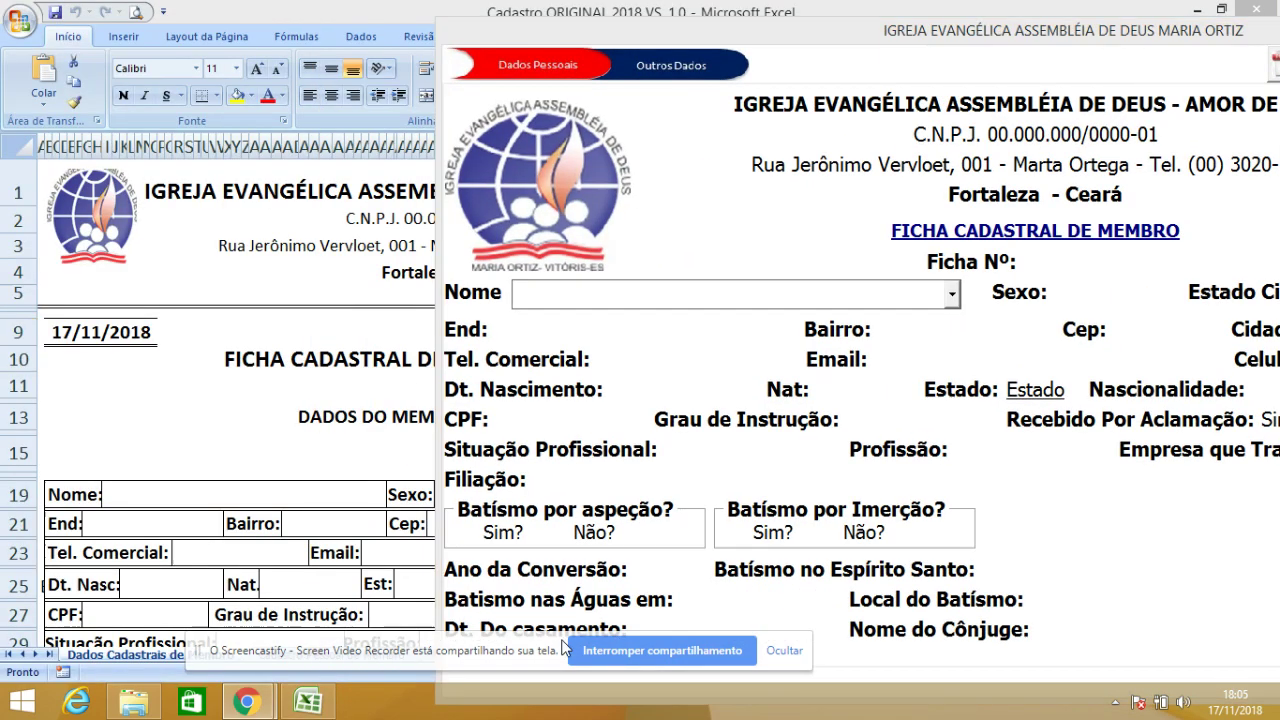
pyautogui.moveTo(563, 648); pyautogui.dragTo(847, 658)
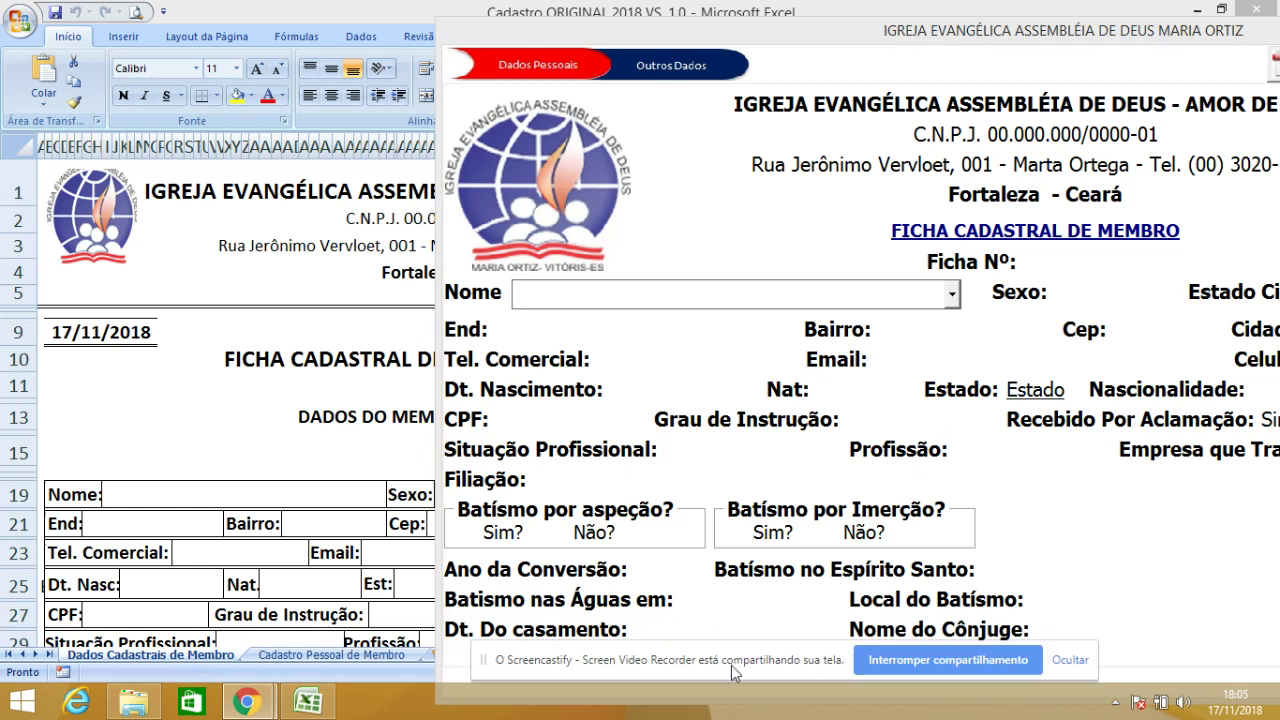
# Step: With Cadastro Pessoal de Membro behind, pick the second Nome to load record A-0002
pyautogui.click(358, 652)
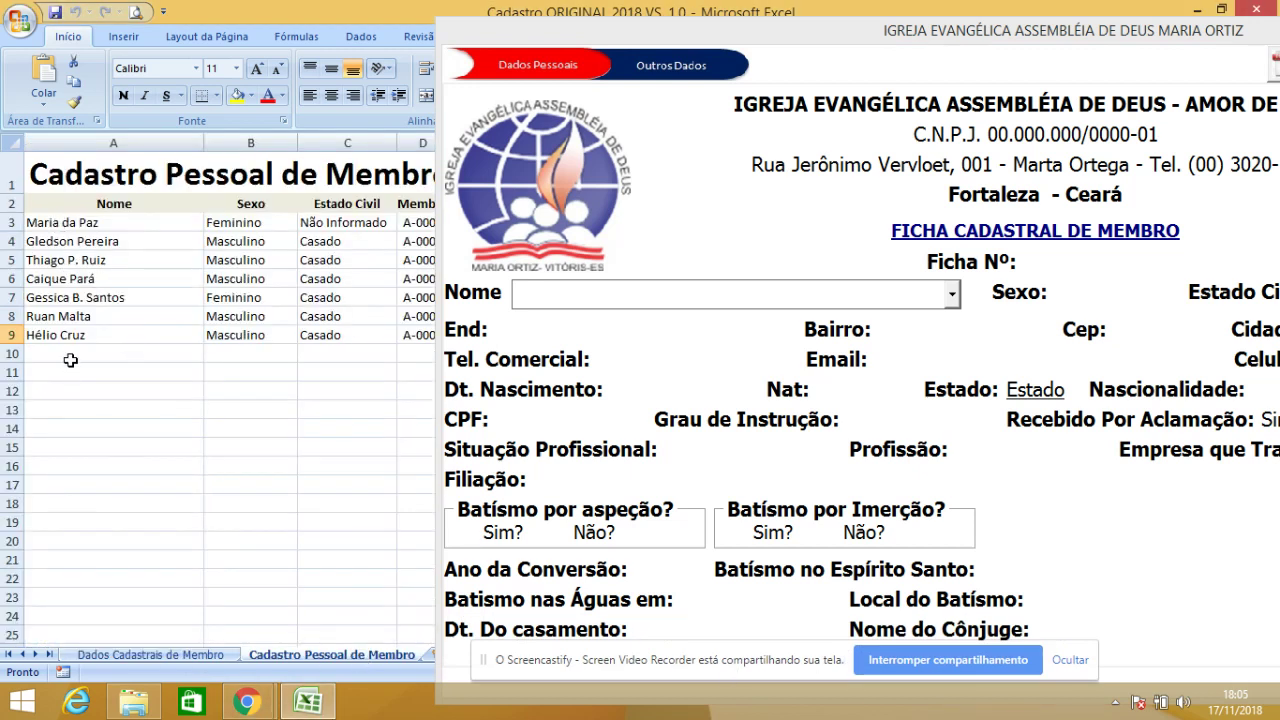
pyautogui.click(951, 295)
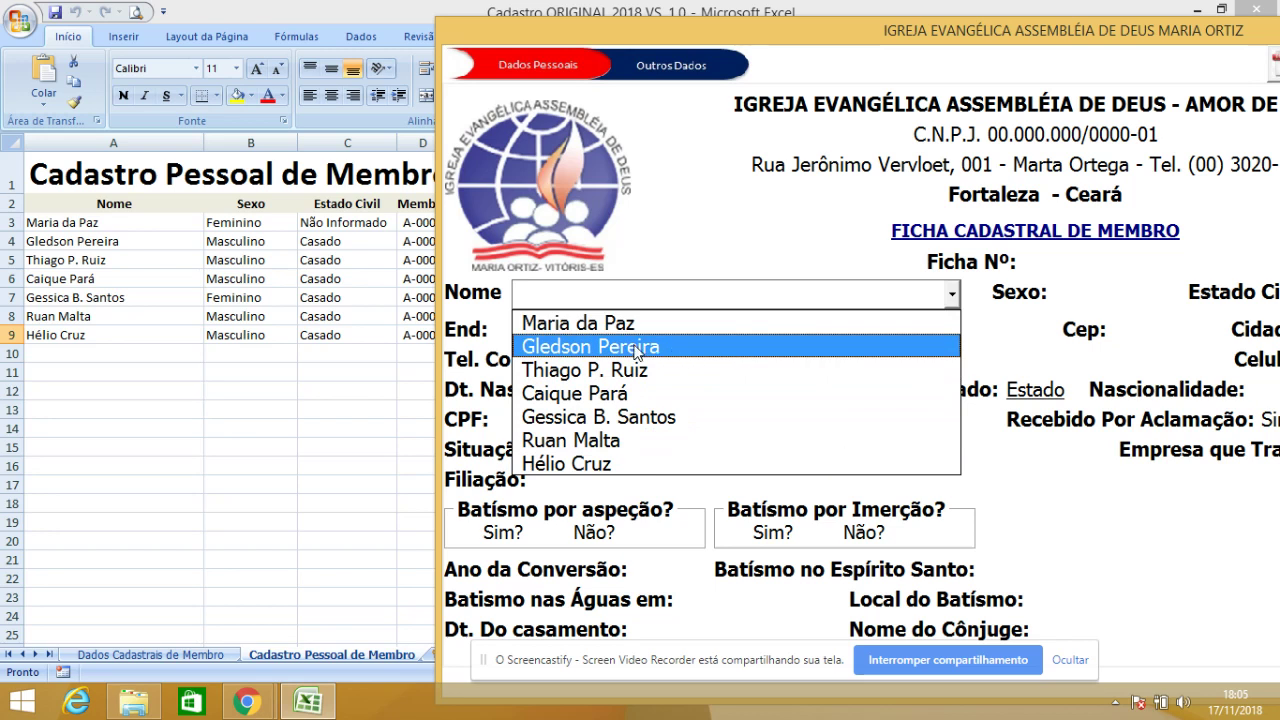
pyautogui.click(634, 350)
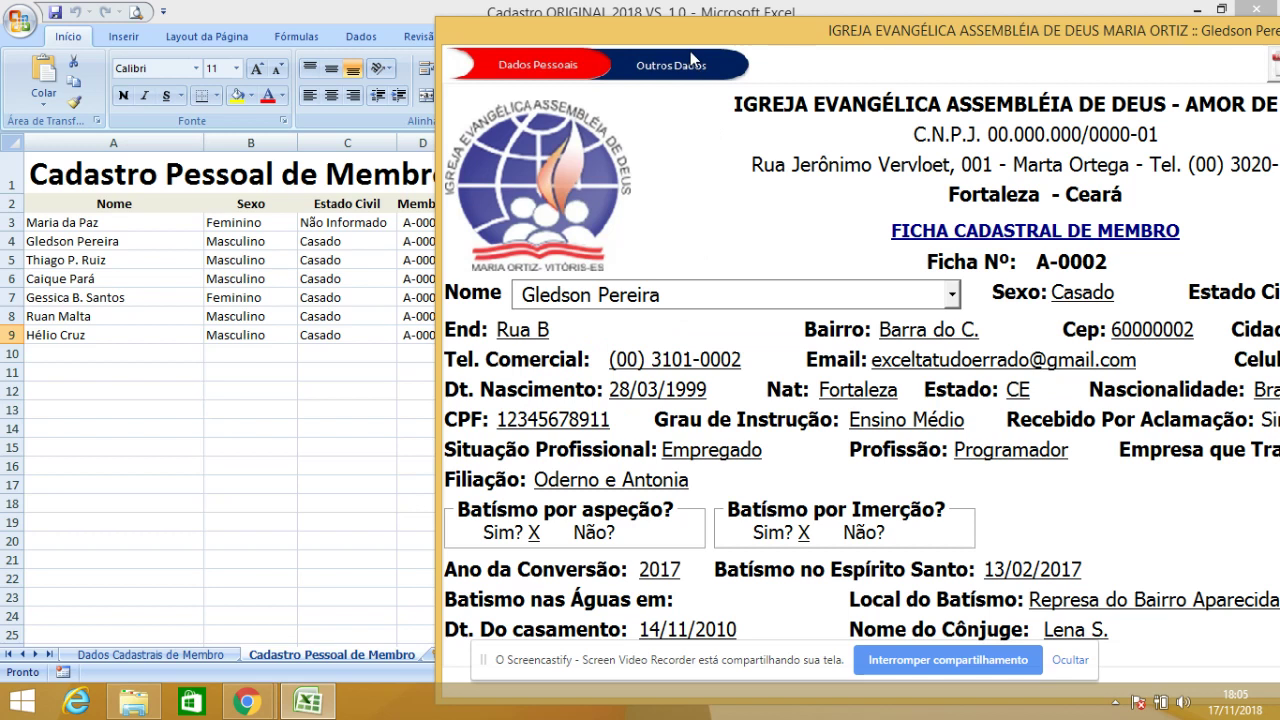
pyautogui.moveTo(661, 40); pyautogui.dragTo(205, 20)
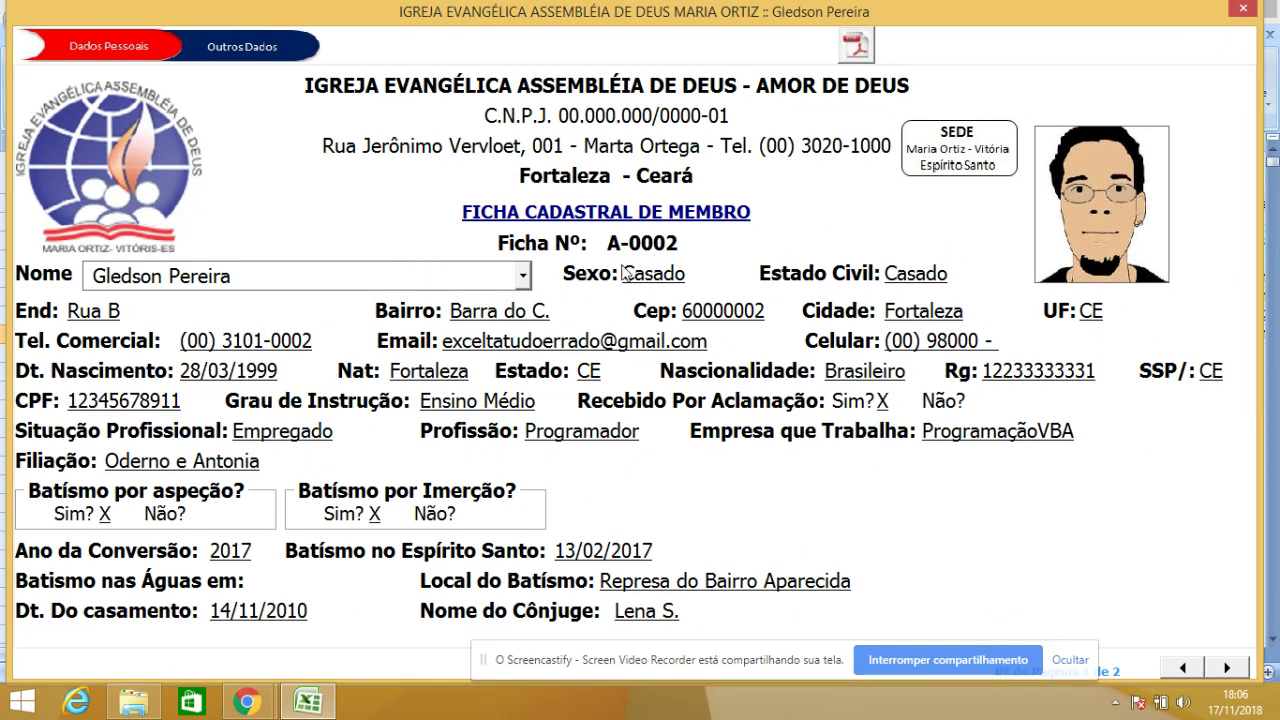
# Step: Load the sixth and last members' records, then the first member's record A-0001
pyautogui.click(522, 275)
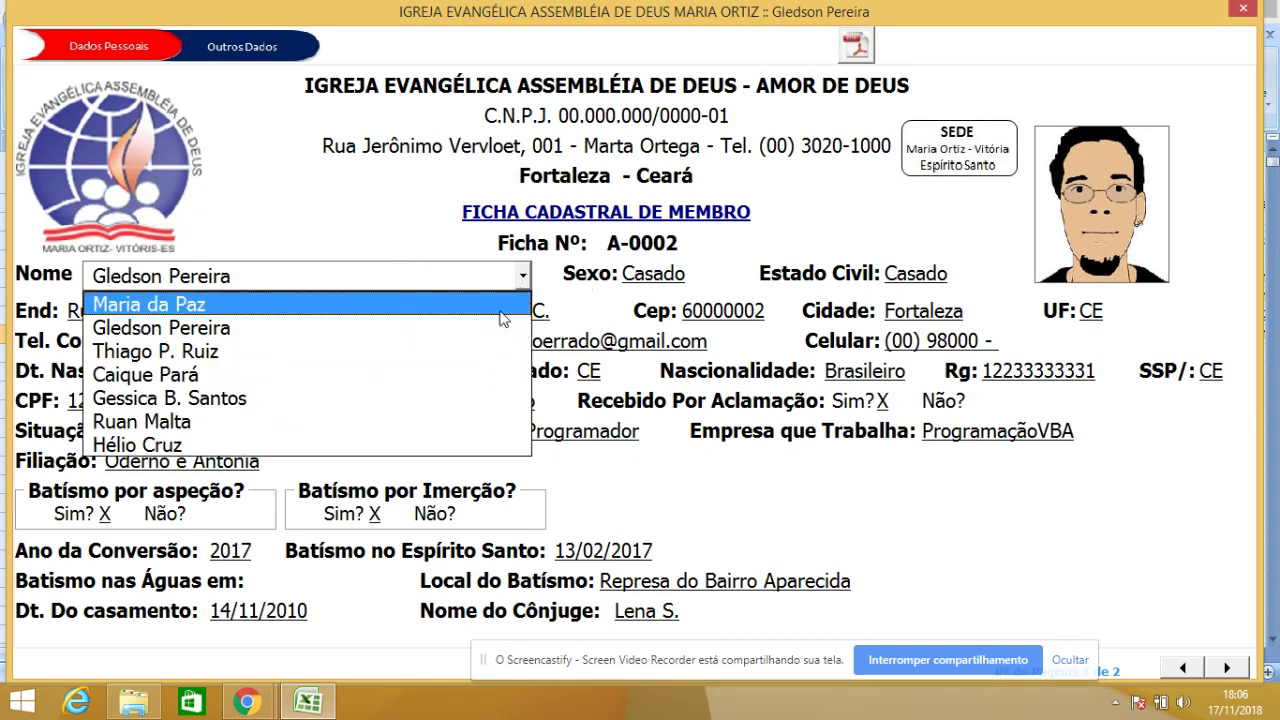
pyautogui.click(487, 421)
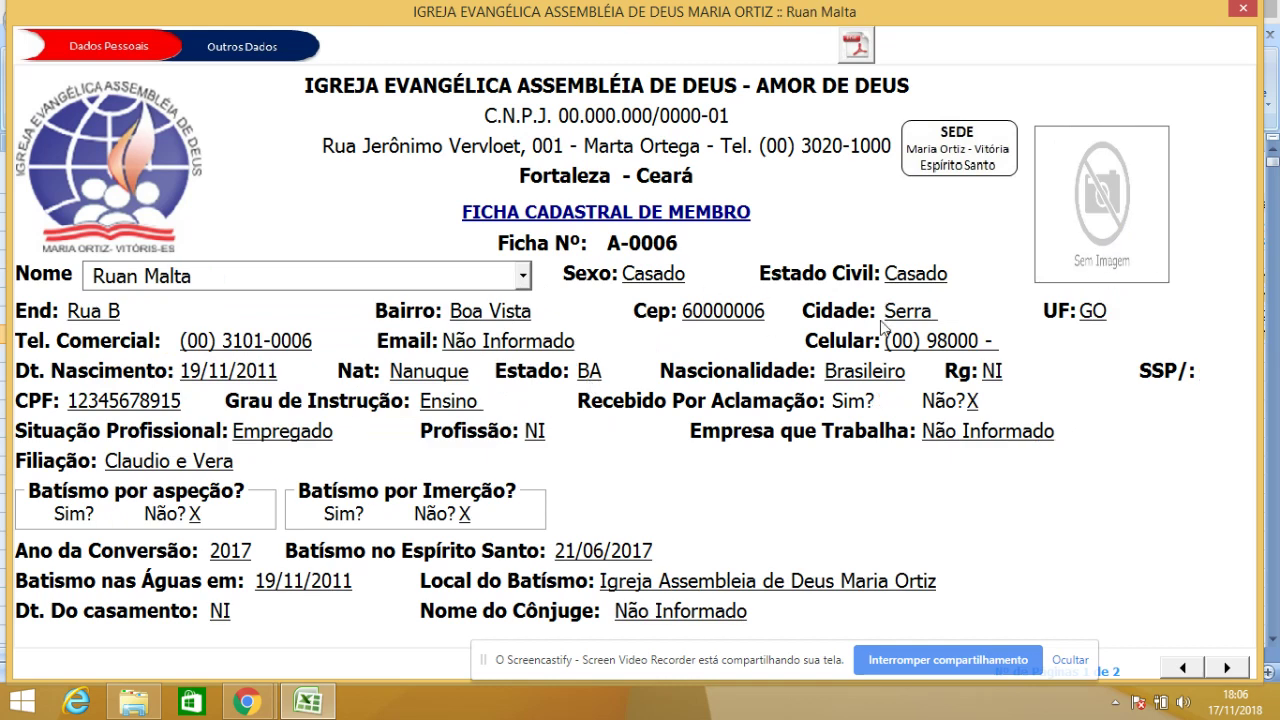
pyautogui.click(523, 276)
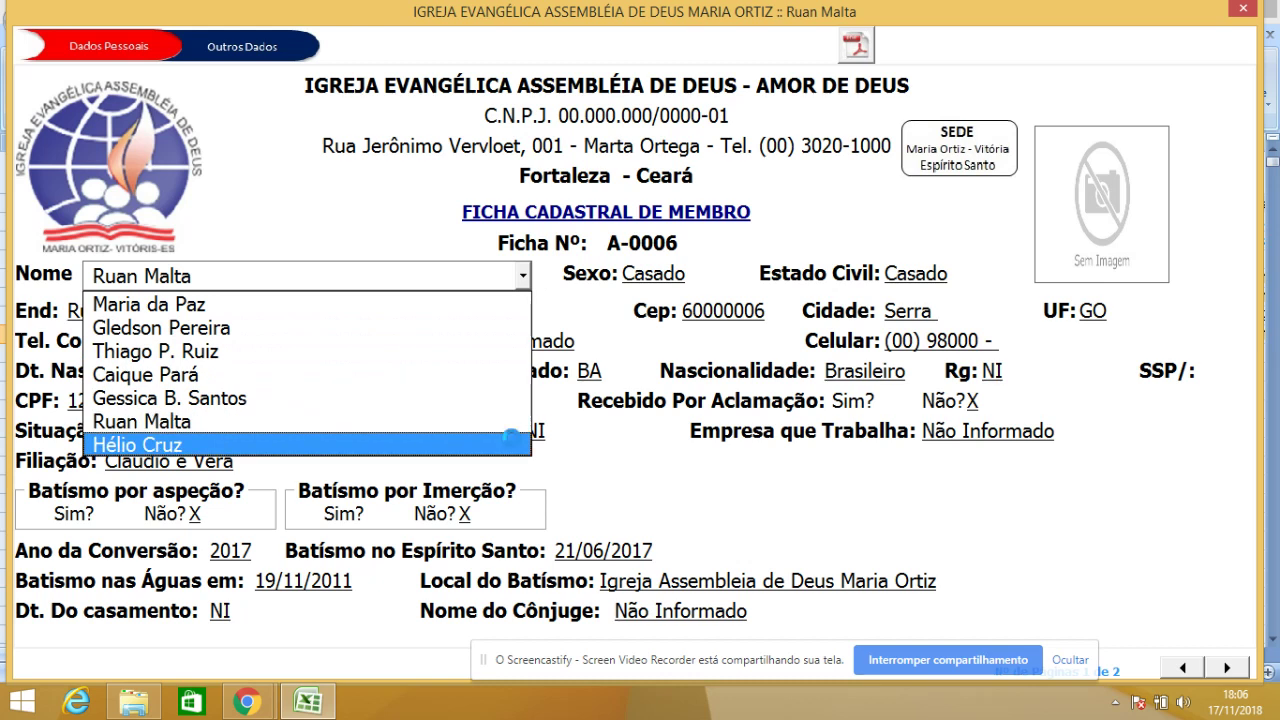
pyautogui.click(515, 445)
pyautogui.click(523, 276)
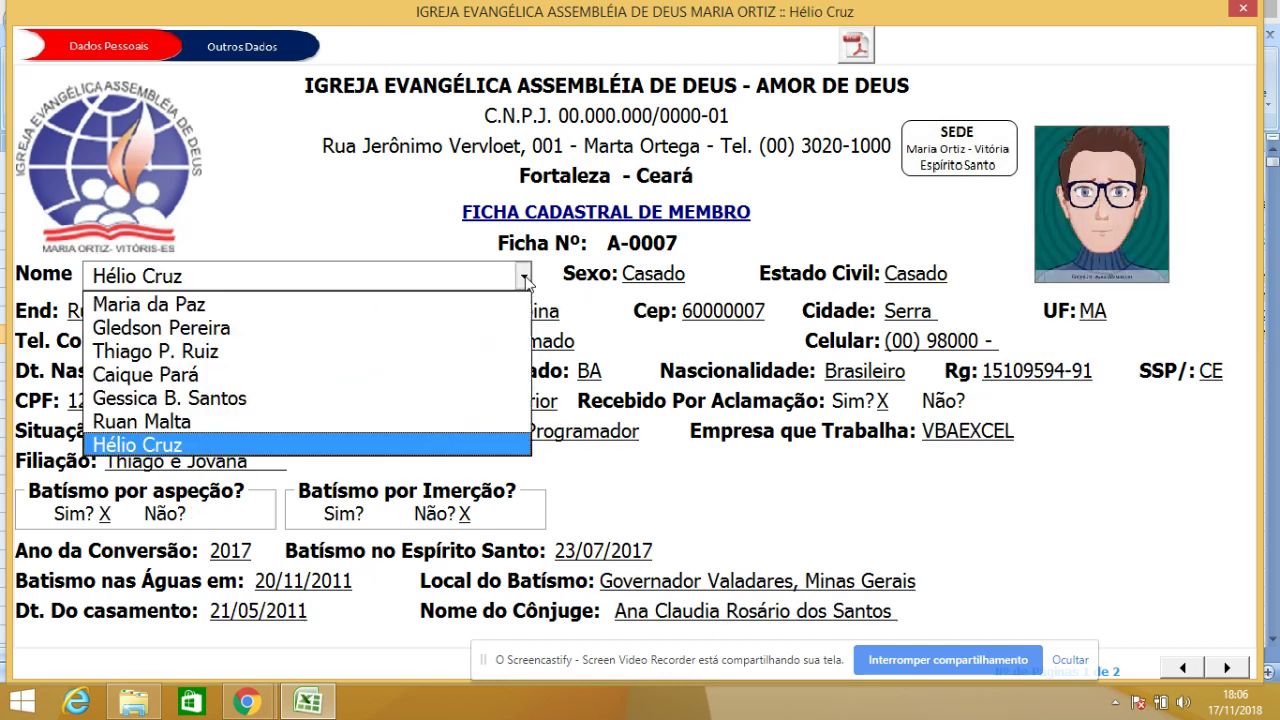
pyautogui.click(490, 309)
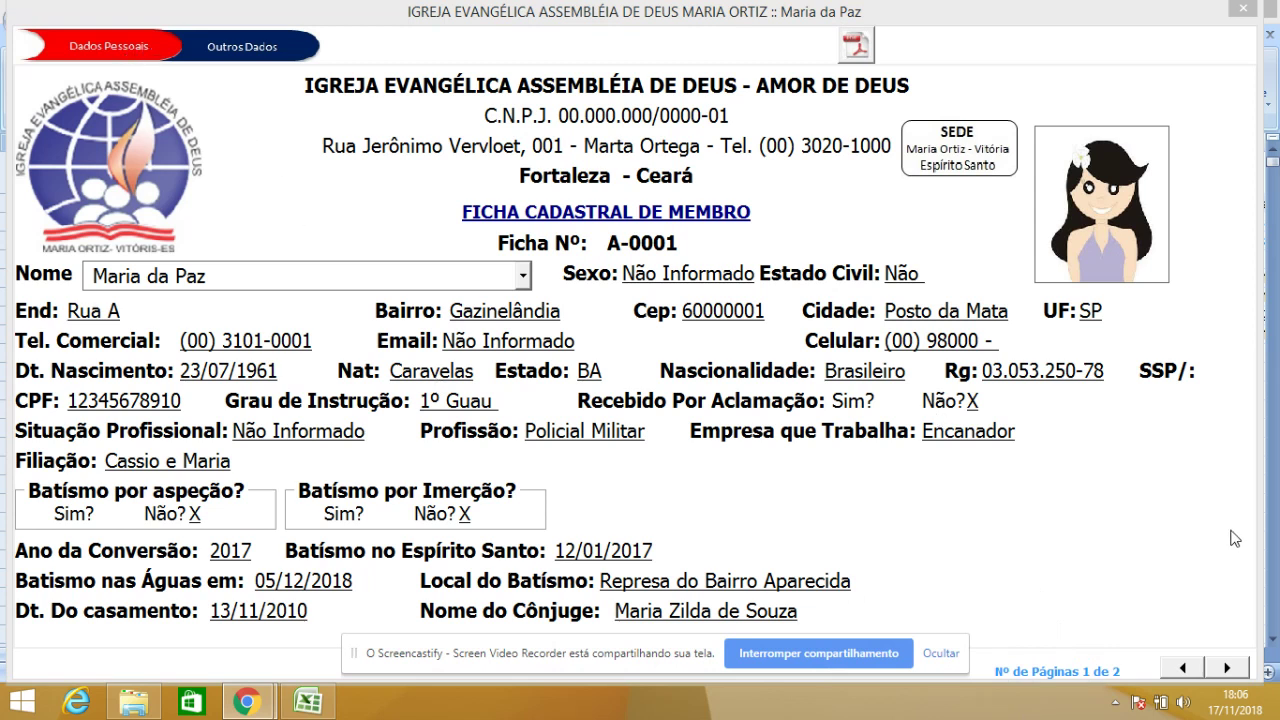
# Step: Check the Outros Dados page, return to Dados Pessoais, then request a PDF of A-0001's sheet
pyautogui.click(1228, 668)
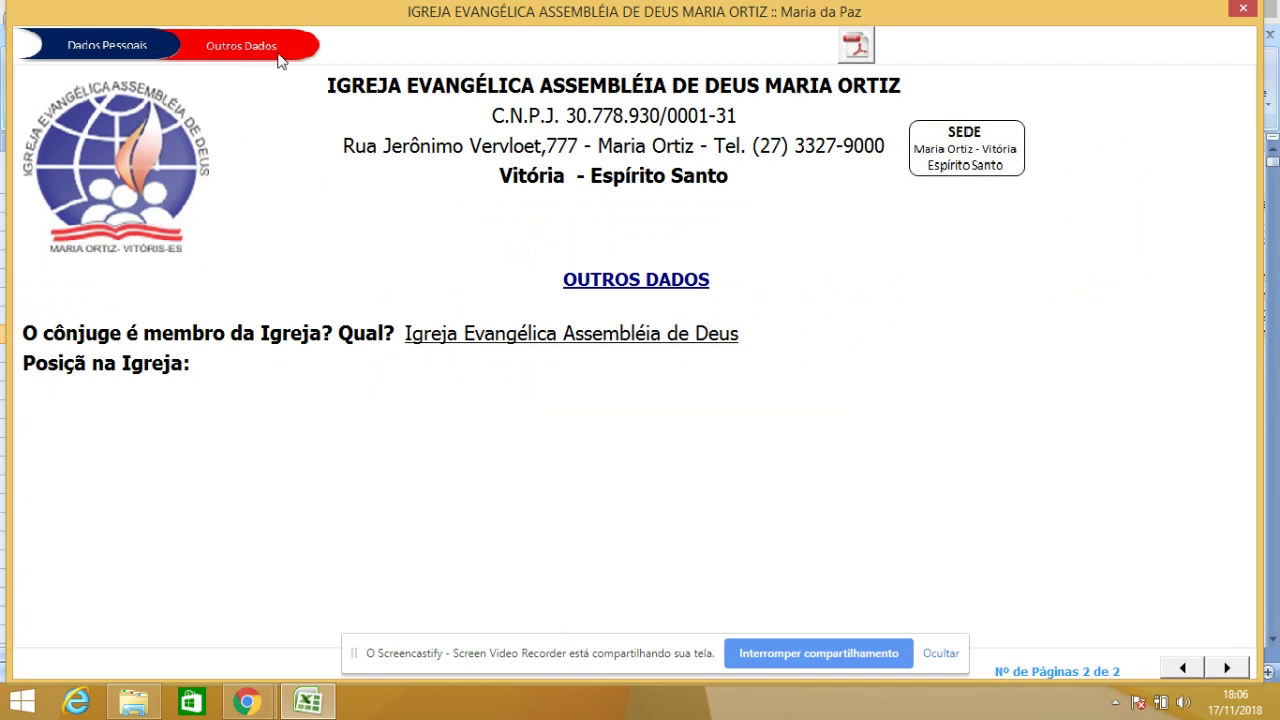
pyautogui.click(1183, 668)
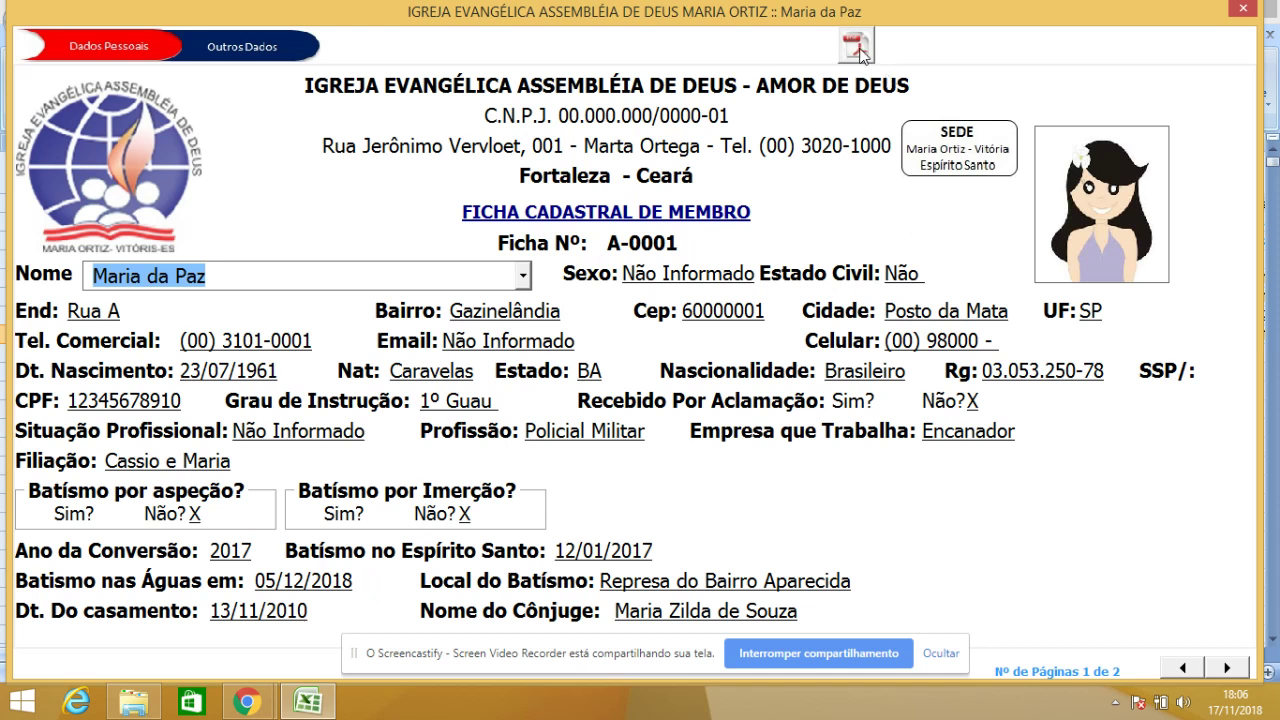
pyautogui.click(857, 47)
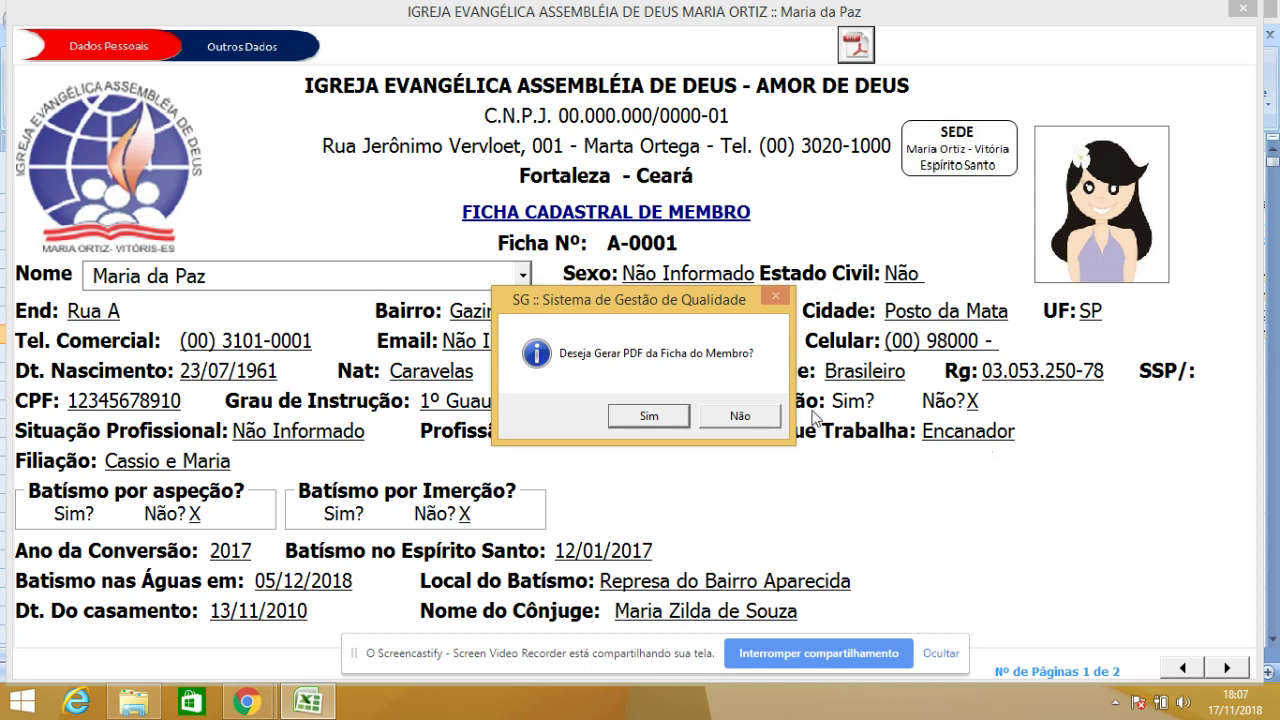
# Step: Answer Não to the PDF question and acknowledge the 'PDF foi cancelada' notice
pyautogui.click(747, 416)
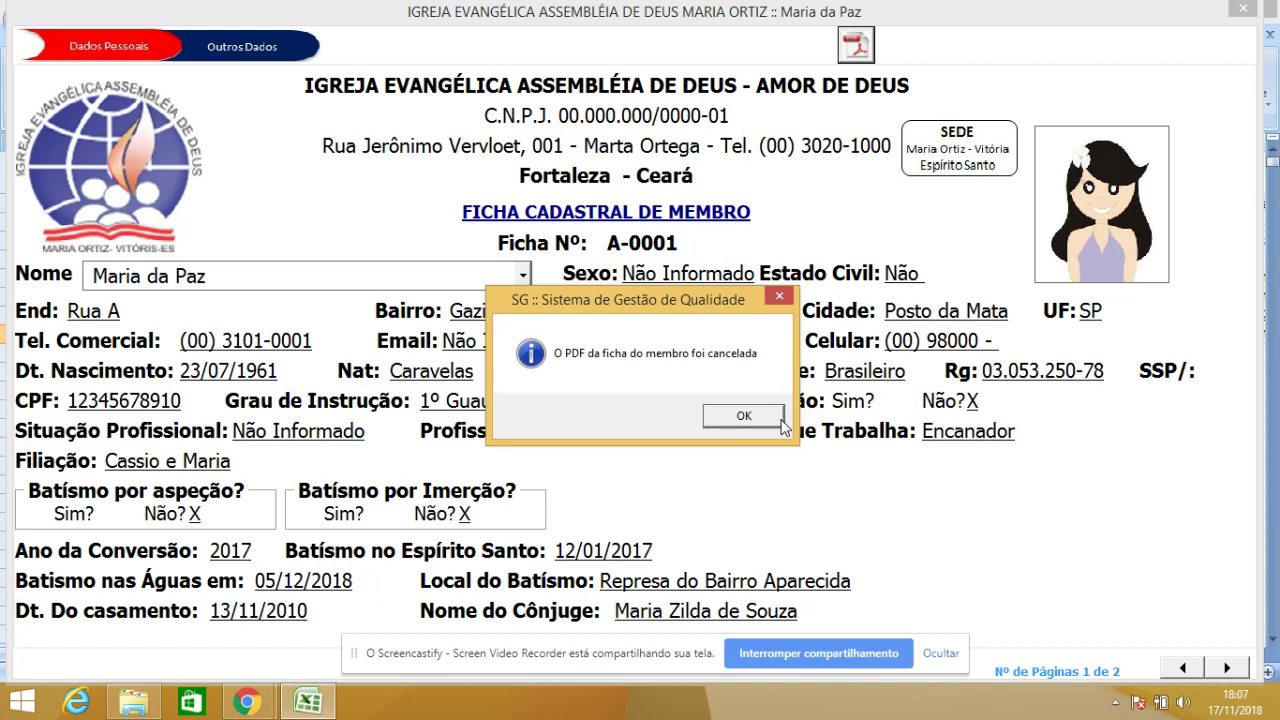
pyautogui.click(744, 416)
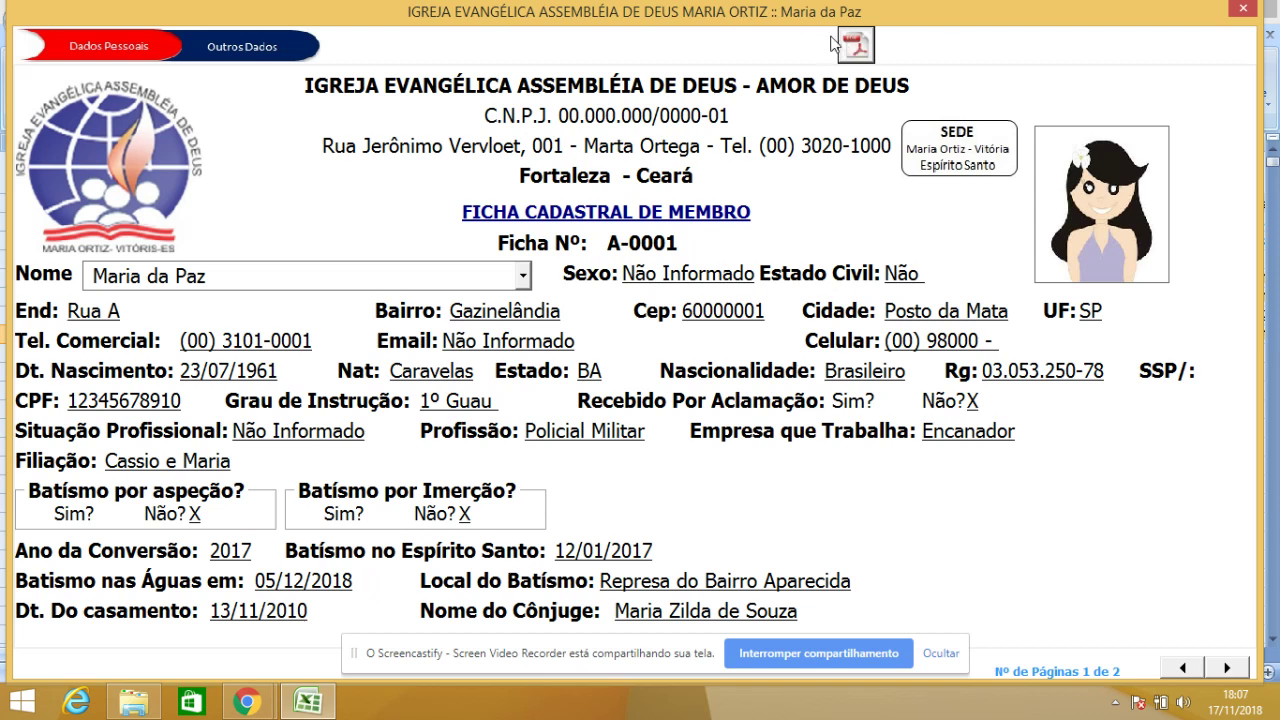
# Step: Close the member form and open UserForm1 from the Project Explorer in the Visual Basic editor
pyautogui.click(1240, 10)
pyautogui.click(570, 36)
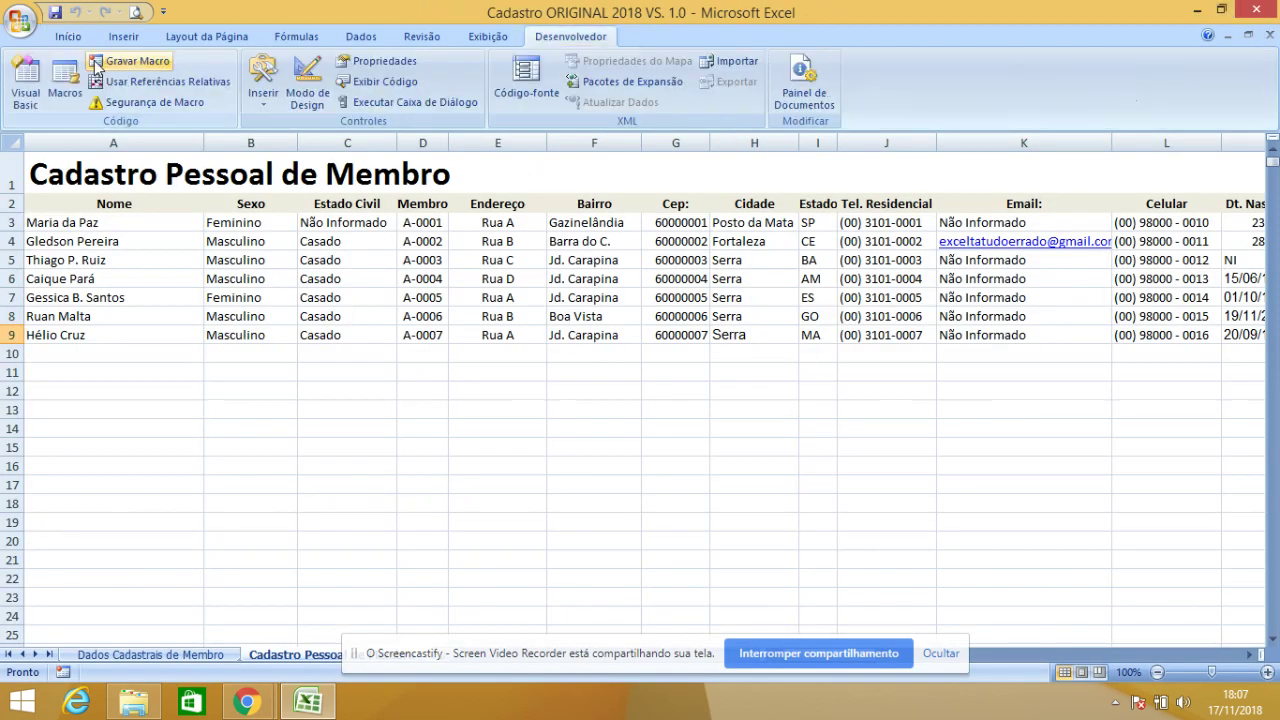
pyautogui.click(24, 82)
pyautogui.click(127, 34)
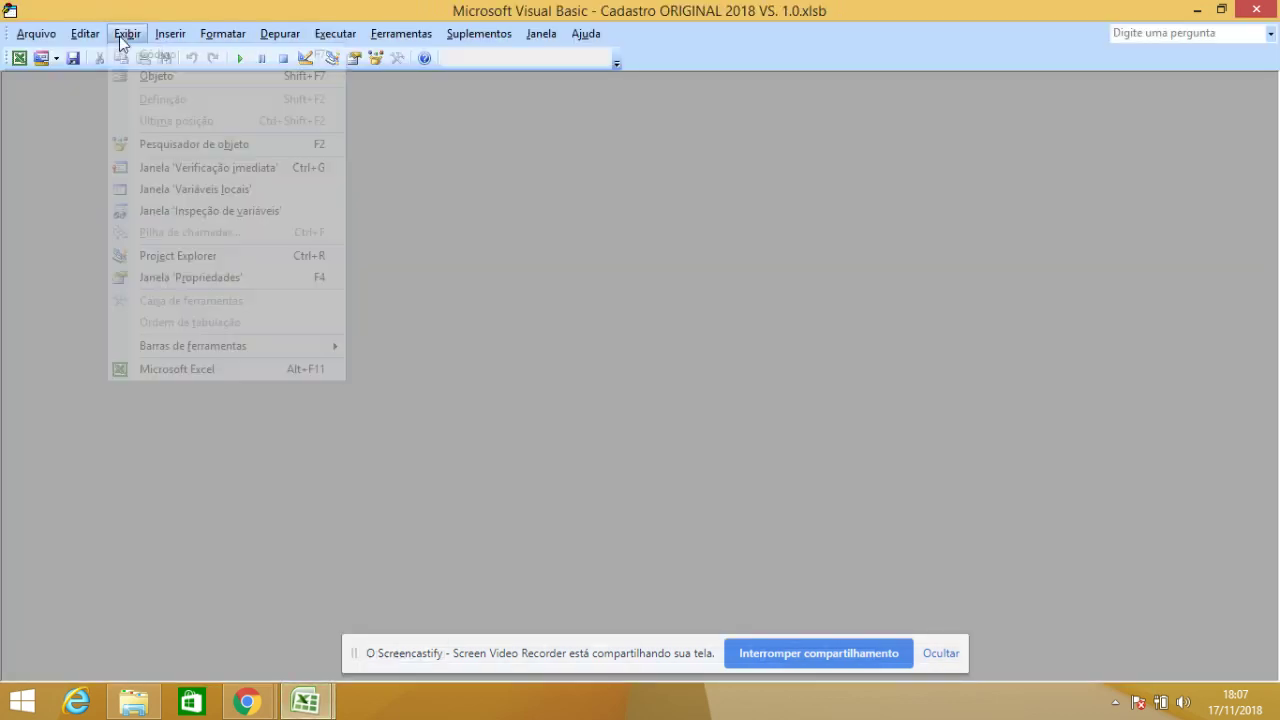
pyautogui.click(179, 254)
pyautogui.doubleClick(97, 219)
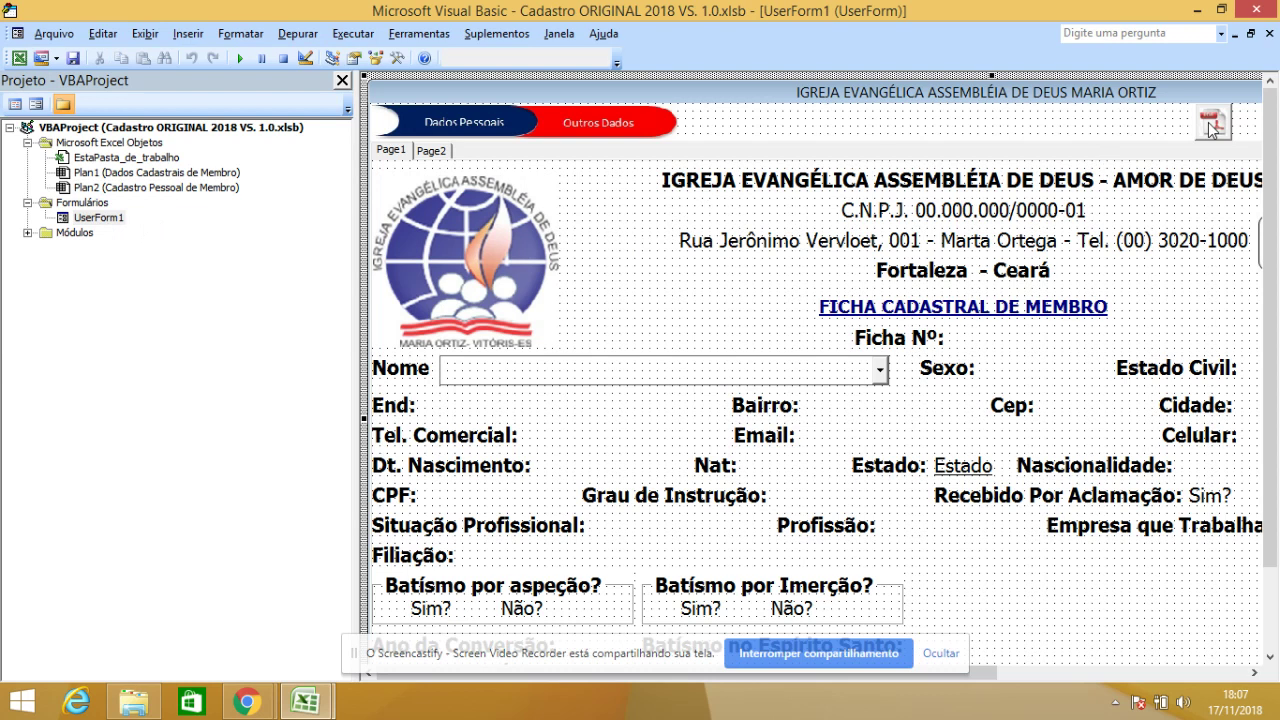
# Step: Break on the Arquivo line of Btn_Gerar_Pdf_Click, then go back to the Dados Cadastrais de Membro sheet
pyautogui.doubleClick(1210, 125)
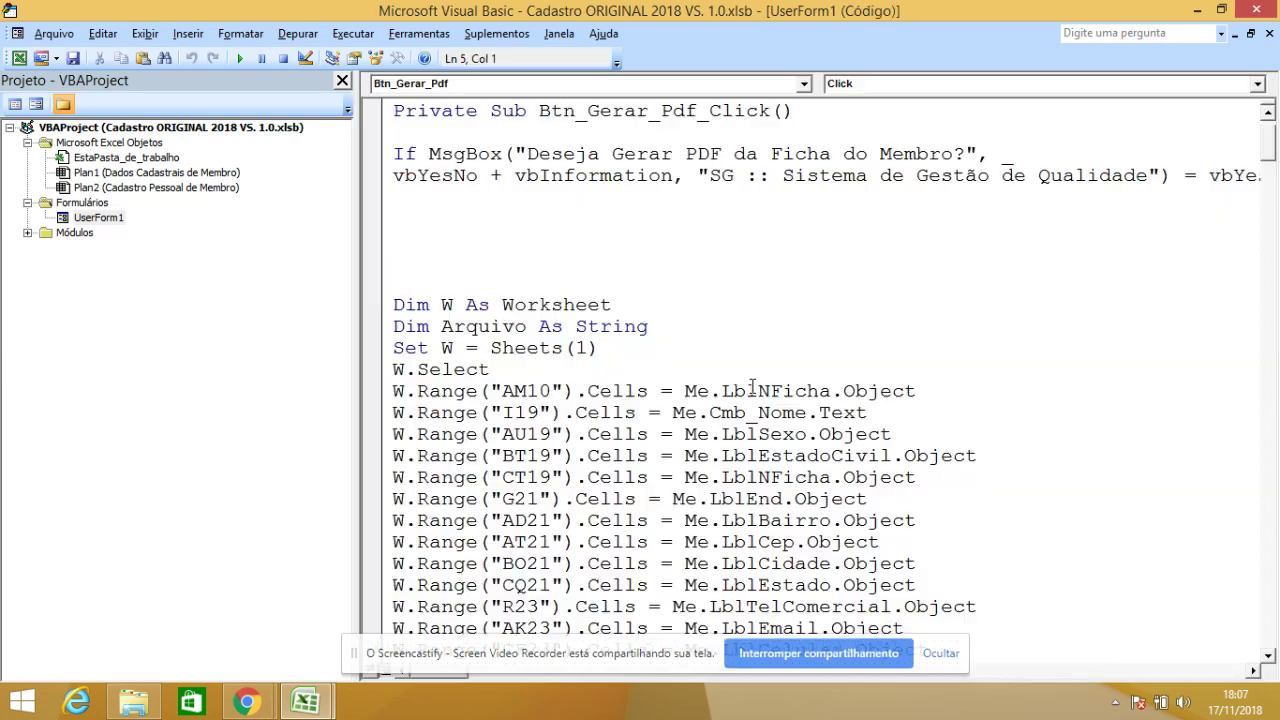
pyautogui.scroll(-2, 741, 375)
pyautogui.scroll(-2, 741, 375)
pyautogui.scroll(-3, 741, 375)
pyautogui.scroll(-1, 741, 375)
pyautogui.scroll(-2, 735, 375)
pyautogui.scroll(-6, 727, 376)
pyautogui.scroll(-2, 727, 375)
pyautogui.scroll(-2, 727, 375)
pyautogui.scroll(-3, 727, 375)
pyautogui.scroll(-2, 727, 375)
pyautogui.scroll(1, 722, 374)
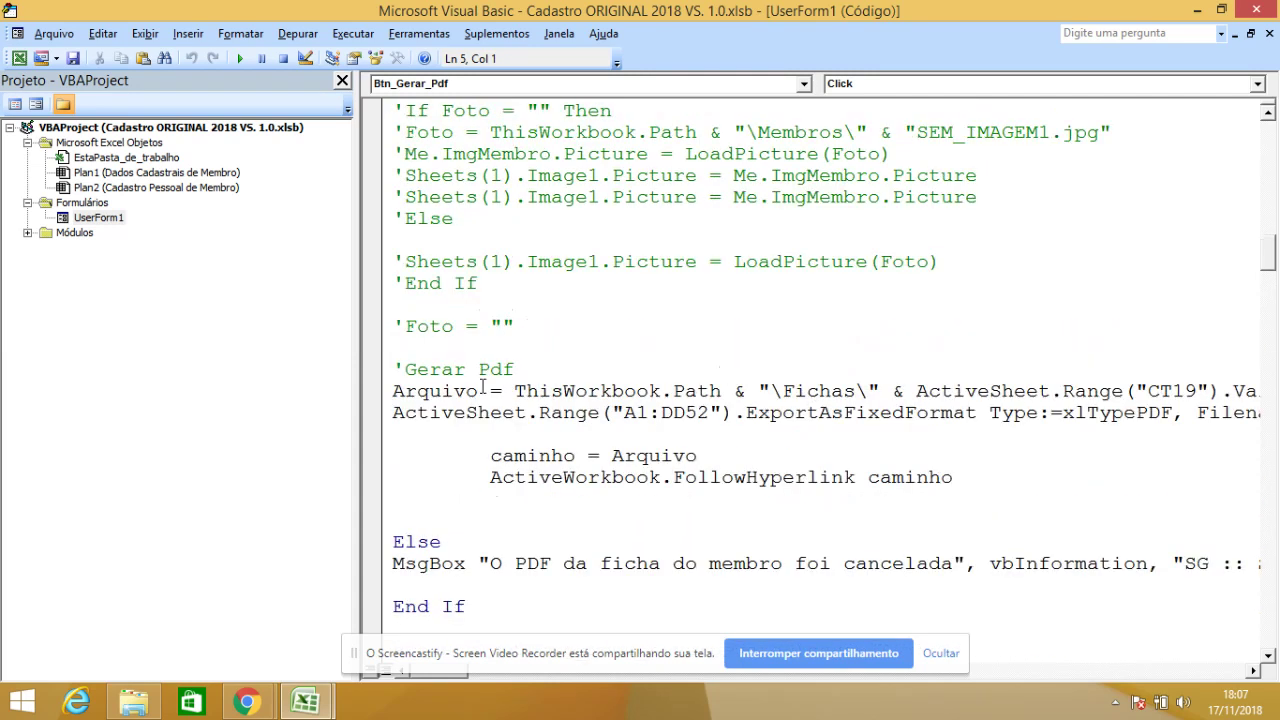
pyautogui.click(371, 396)
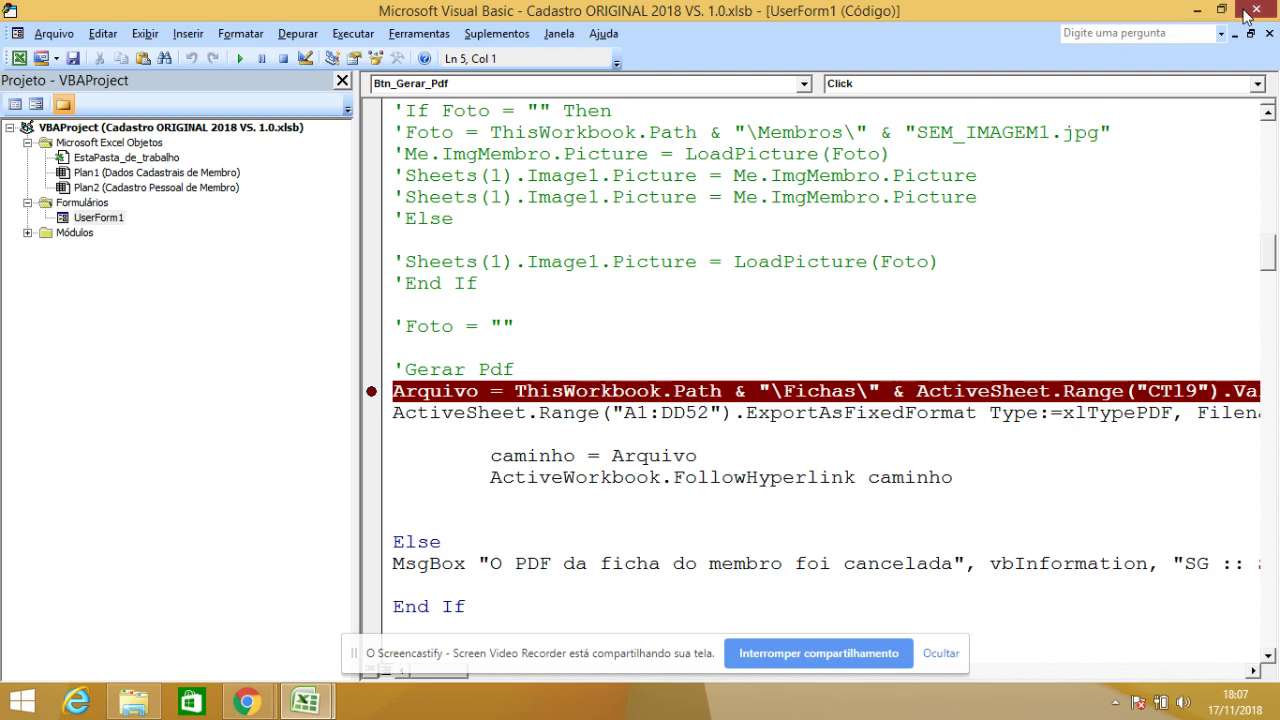
pyautogui.click(1198, 12)
pyautogui.click(150, 654)
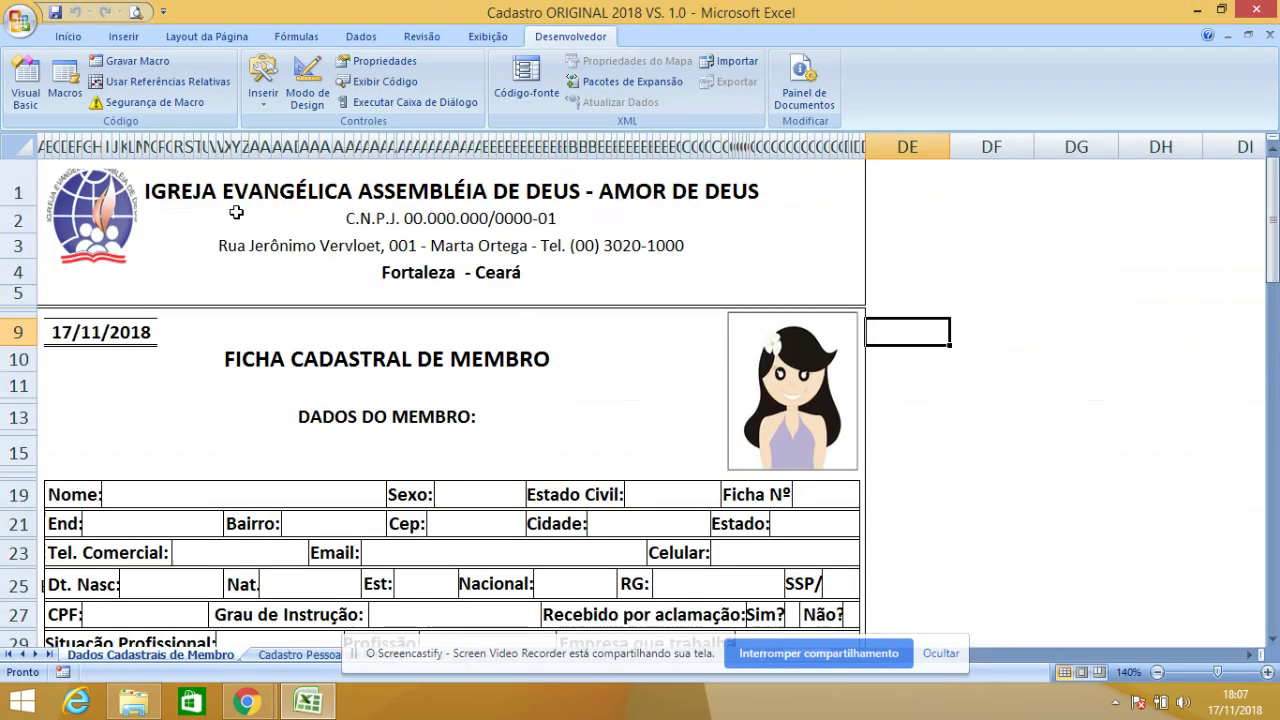
# Step: Launch the member form, reposition its window, and pick member A-0002 from the Nome list
pyautogui.click(106, 200)
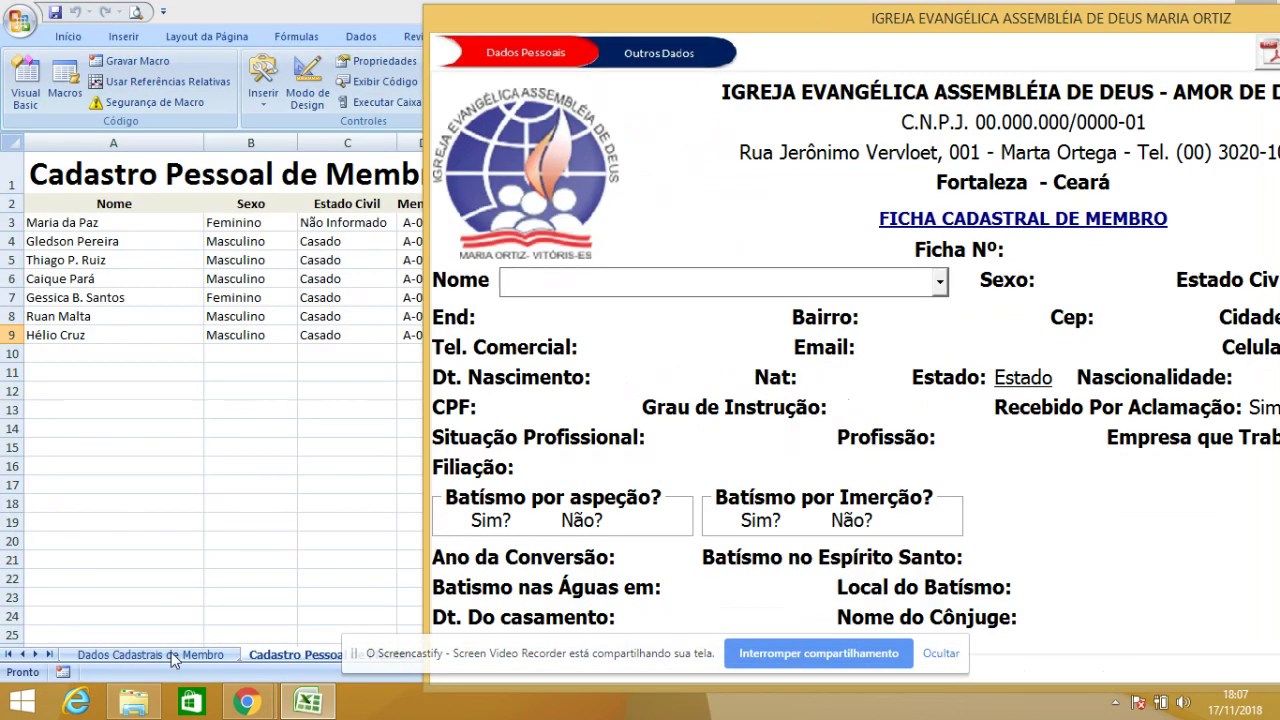
pyautogui.click(171, 652)
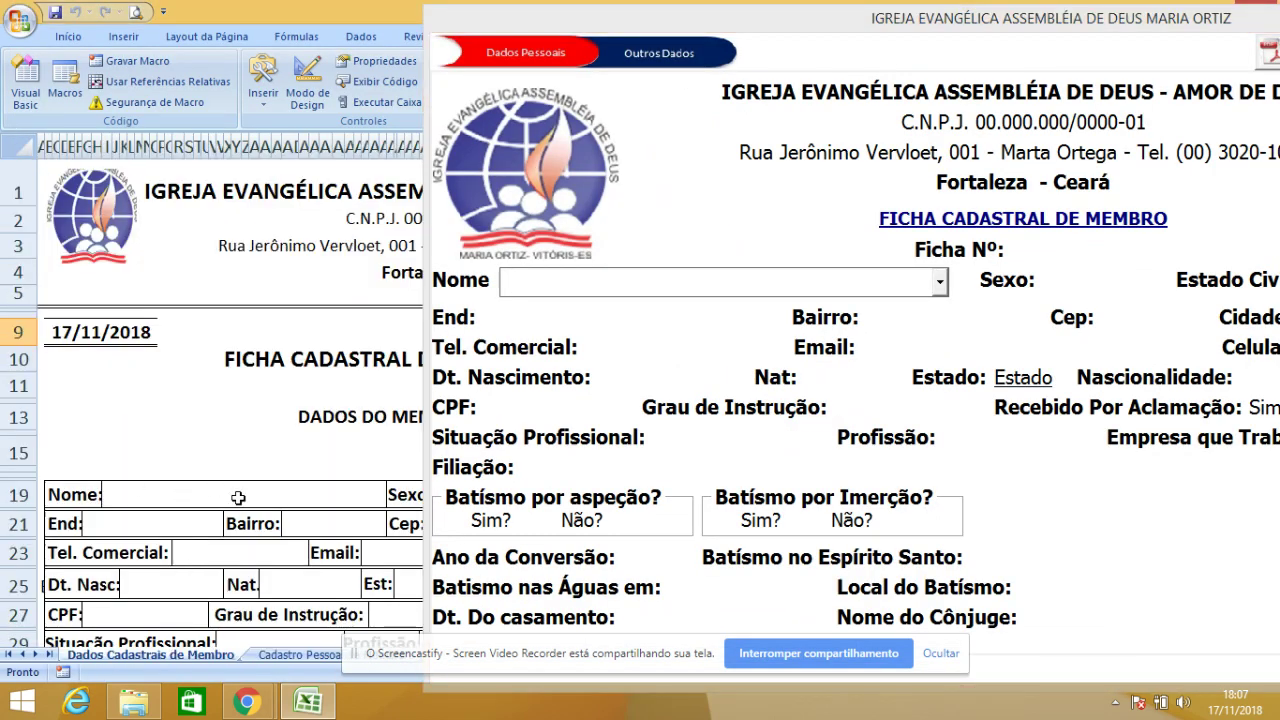
pyautogui.click(528, 37)
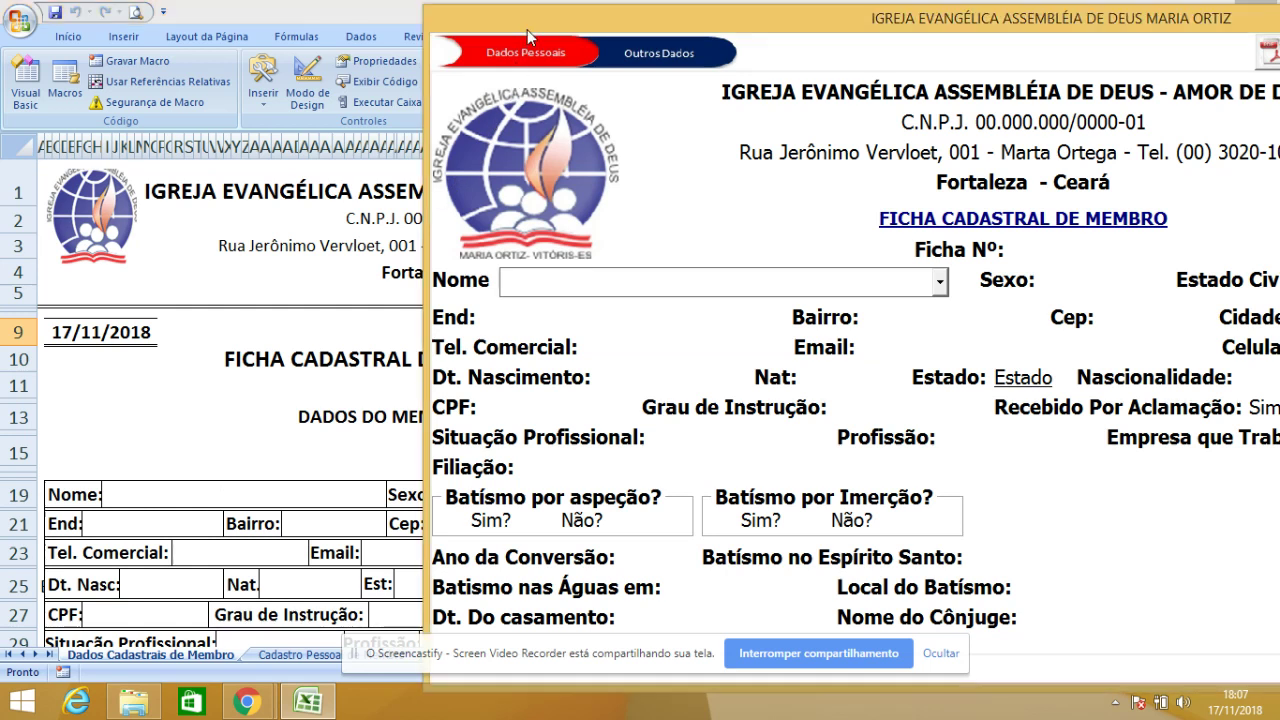
pyautogui.moveTo(528, 37); pyautogui.dragTo(420, 480)
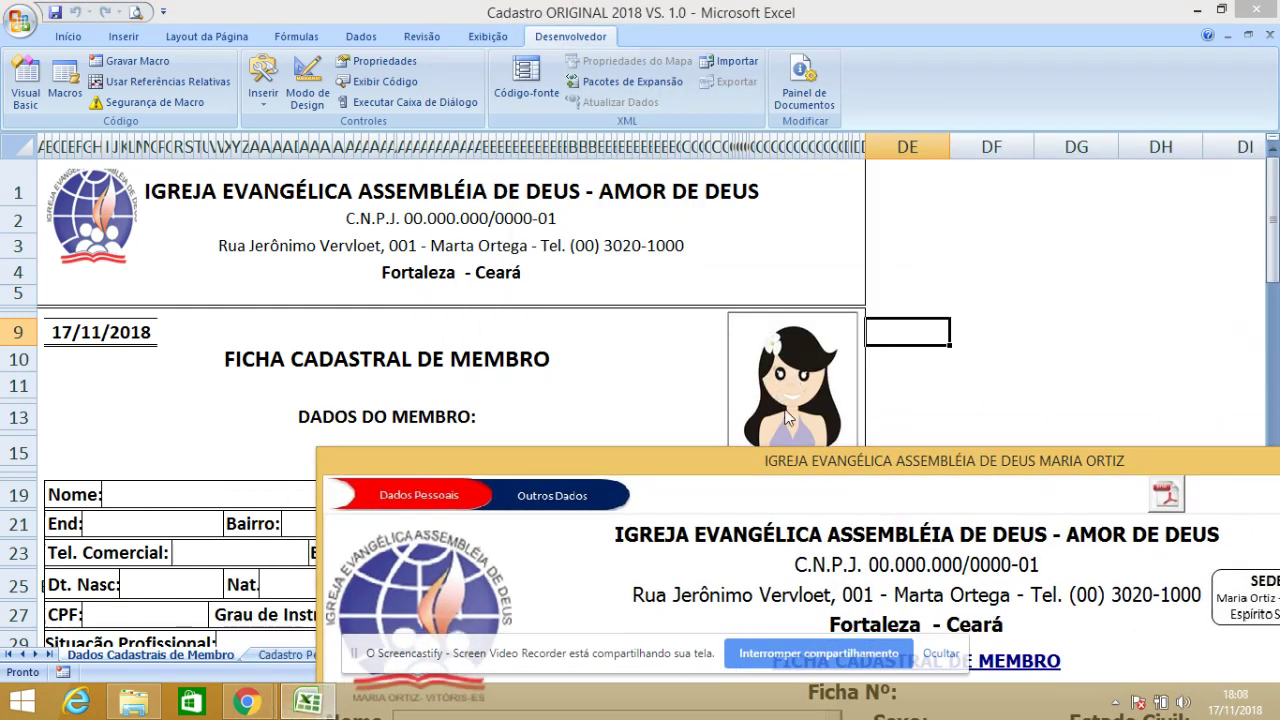
pyautogui.moveTo(772, 463)
pyautogui.mouseDown()
pyautogui.moveTo(527, 214)
pyautogui.moveTo(466, 23)
pyautogui.mouseUp()
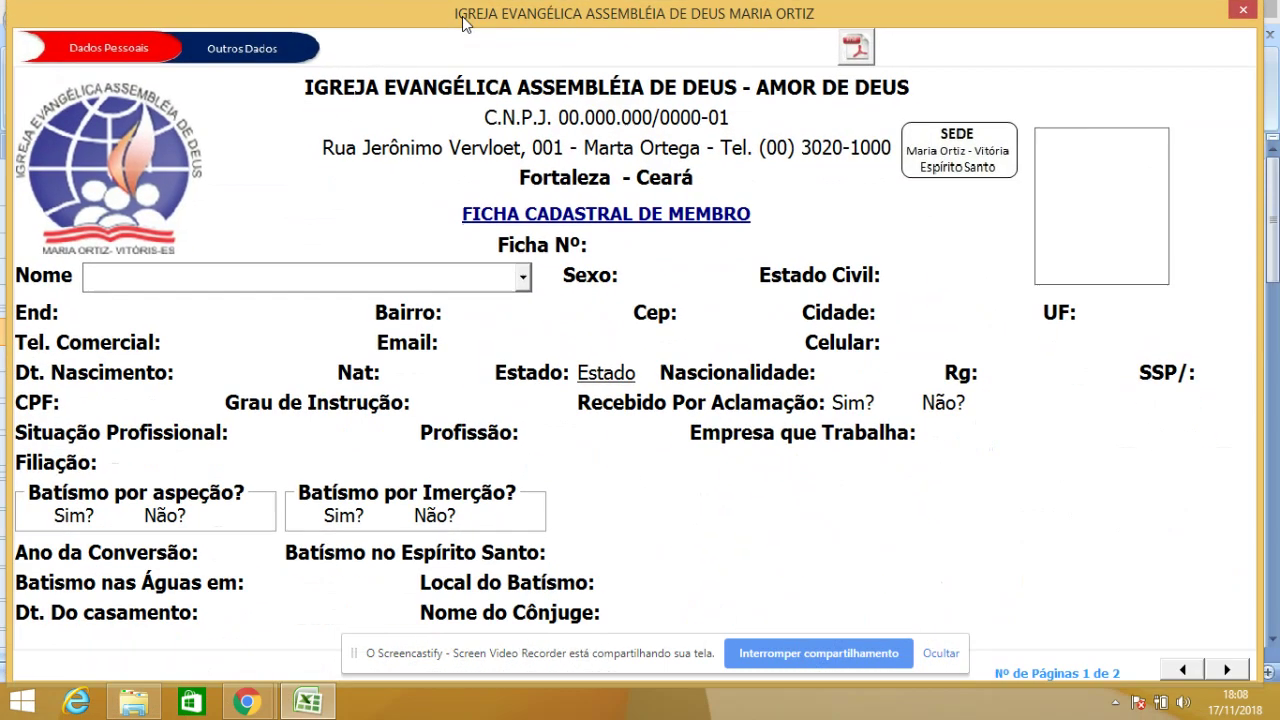
pyautogui.click(524, 279)
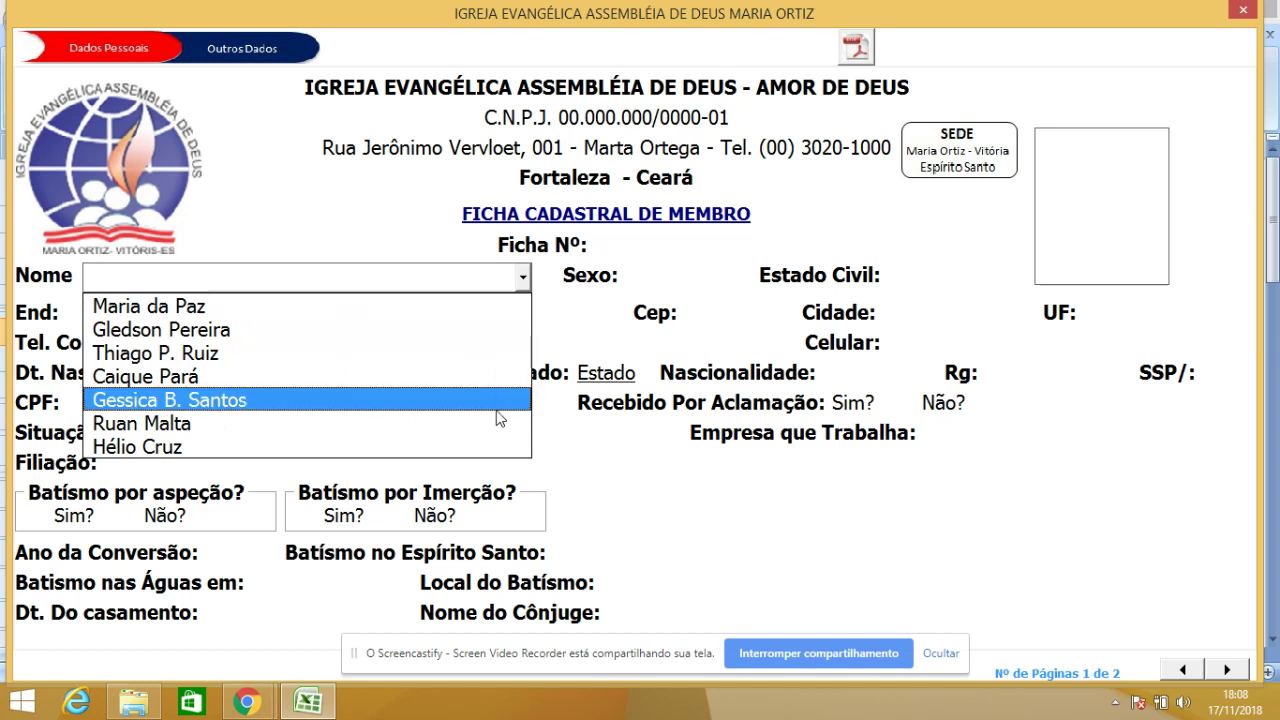
pyautogui.click(395, 330)
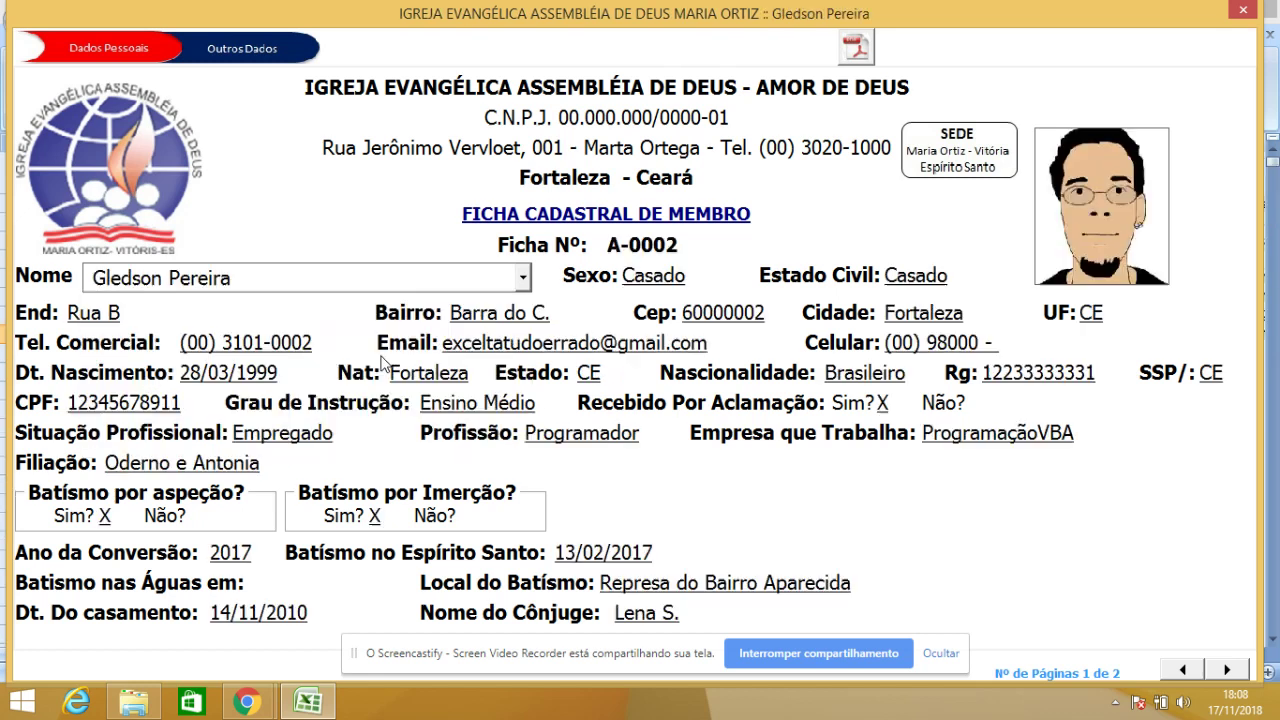
# Step: Request a PDF of member A-0002's sheet and answer Sim to the confirmation
pyautogui.click(857, 50)
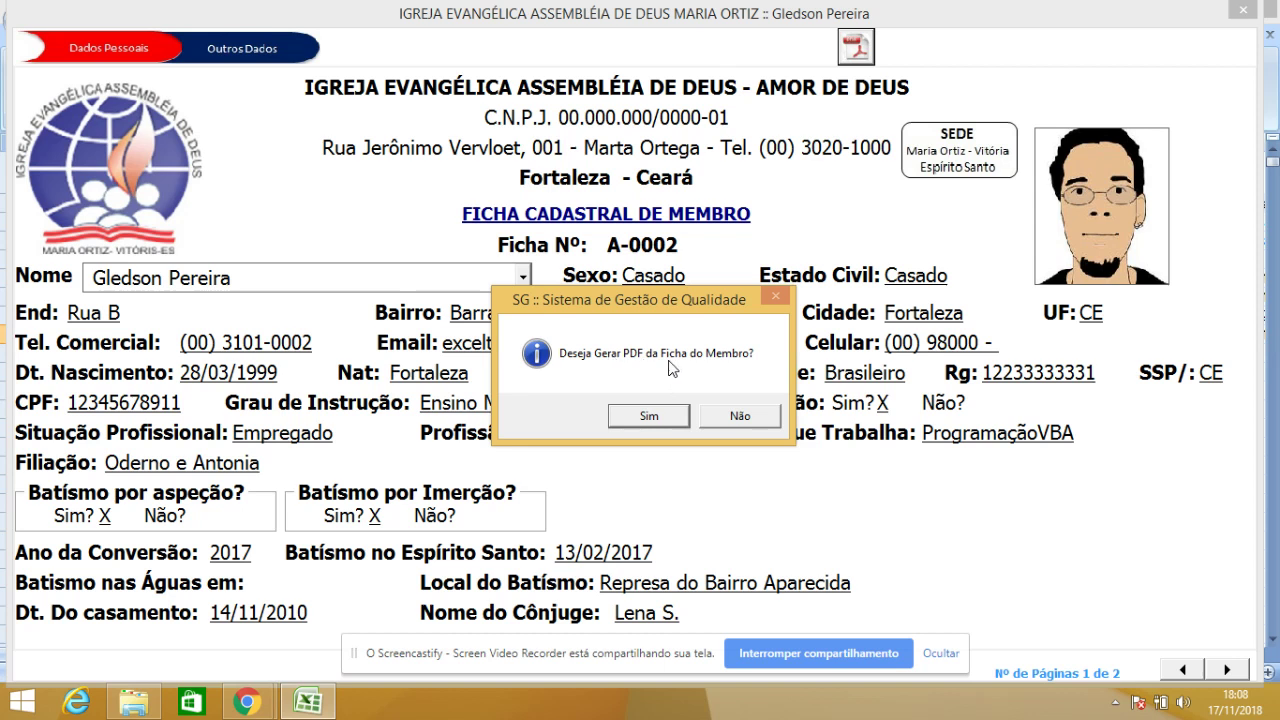
pyautogui.click(664, 420)
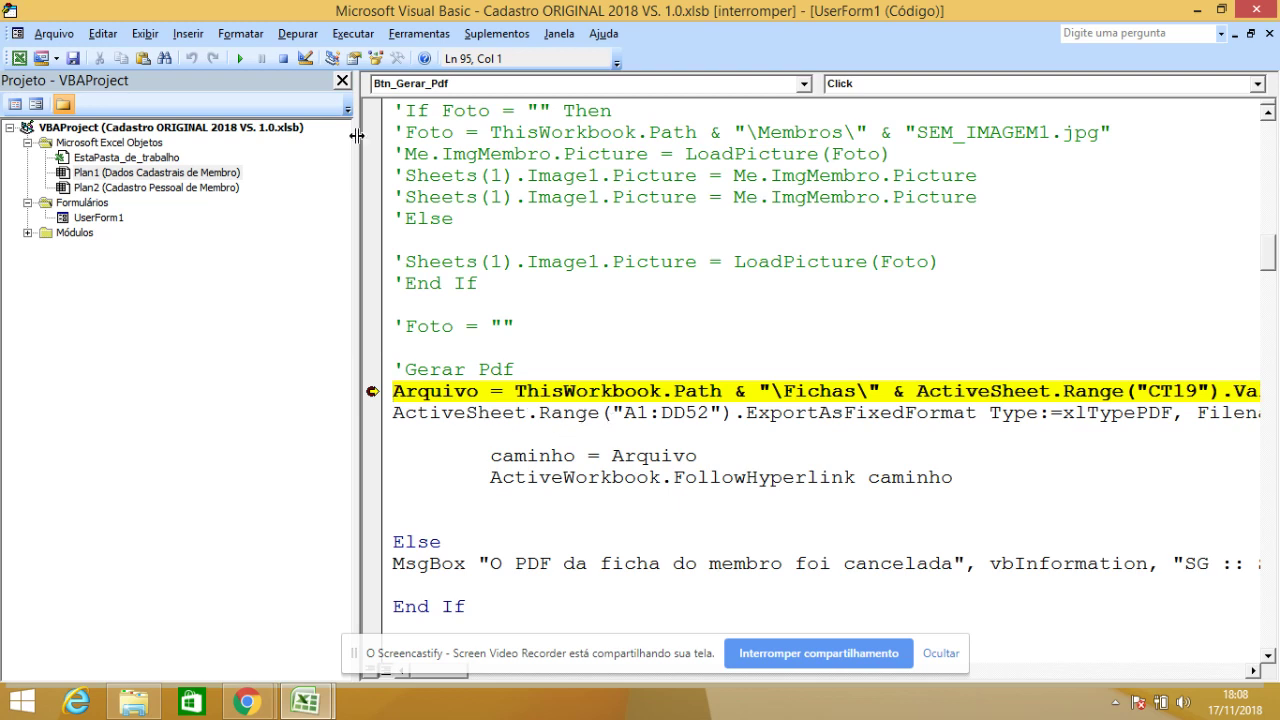
# Step: Minimize the paused VBA editor, shift the member form lower, and scroll the sheet behind it
pyautogui.click(1200, 12)
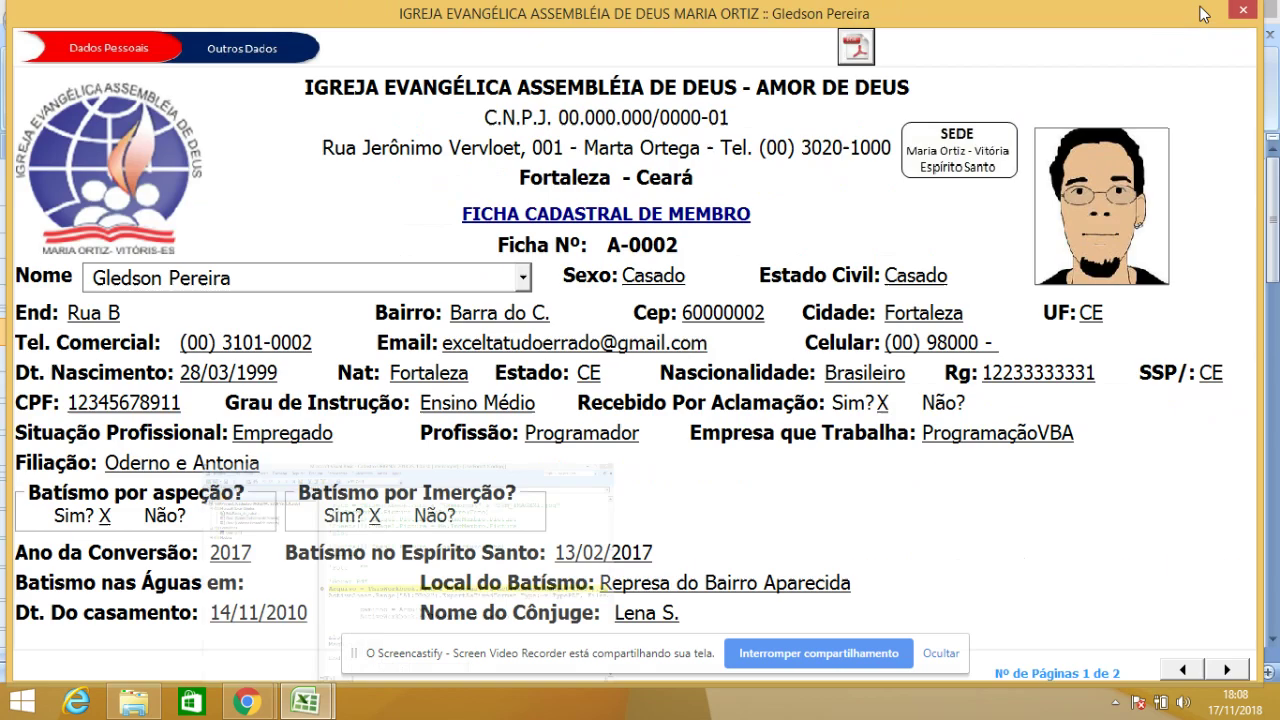
pyautogui.moveTo(578, 8)
pyautogui.mouseDown()
pyautogui.moveTo(588, 26)
pyautogui.moveTo(1174, 146)
pyautogui.moveTo(1034, 605)
pyautogui.mouseUp()
pyautogui.scroll(-2, 808, 428)
pyautogui.scroll(-1, 808, 428)
pyautogui.scroll(-2, 790, 440)
pyautogui.scroll(-1, 760, 470)
pyautogui.scroll(-1, 735, 492)
pyautogui.scroll(2, 731, 498)
pyautogui.scroll(3, 760, 450)
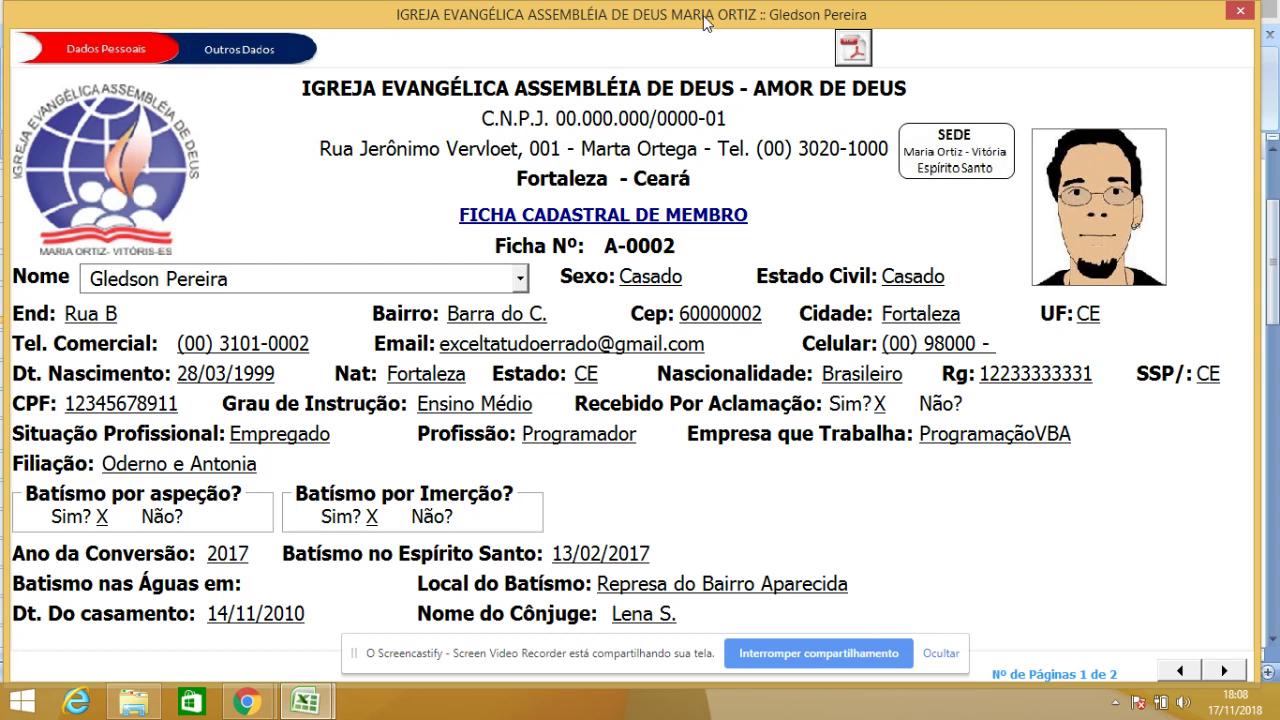
pyautogui.moveTo(703, 15); pyautogui.dragTo(704, 11)
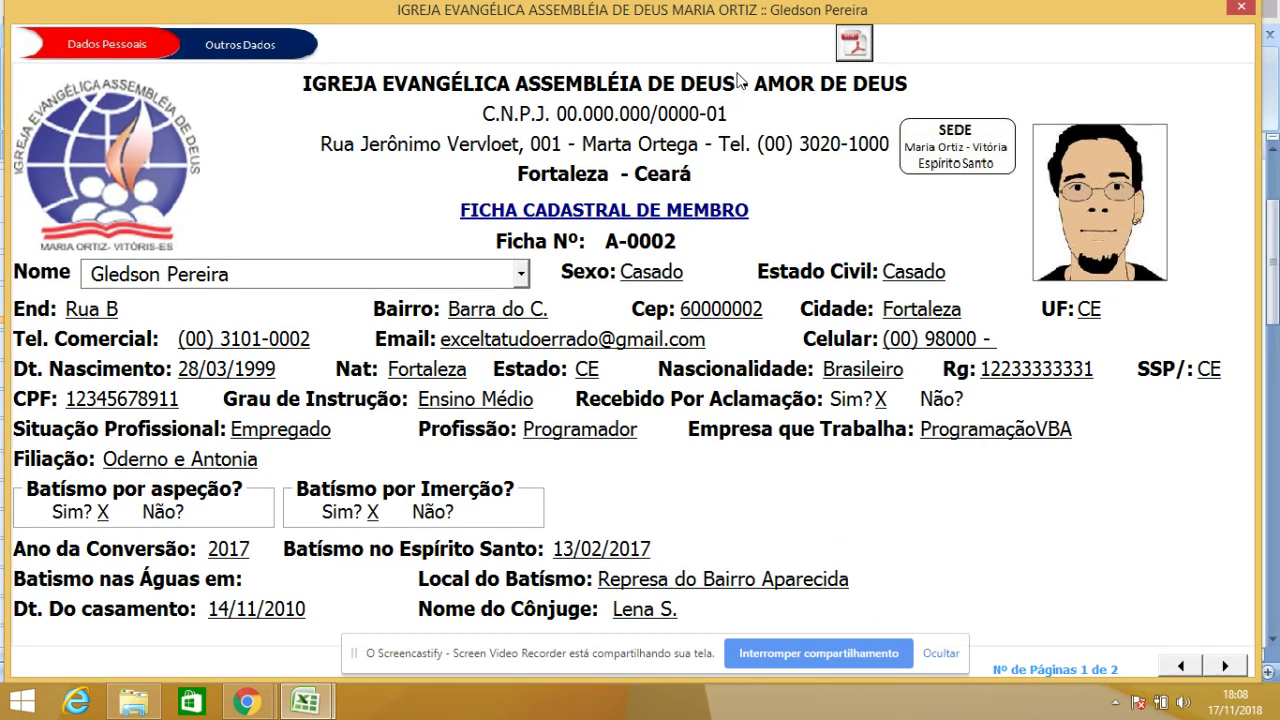